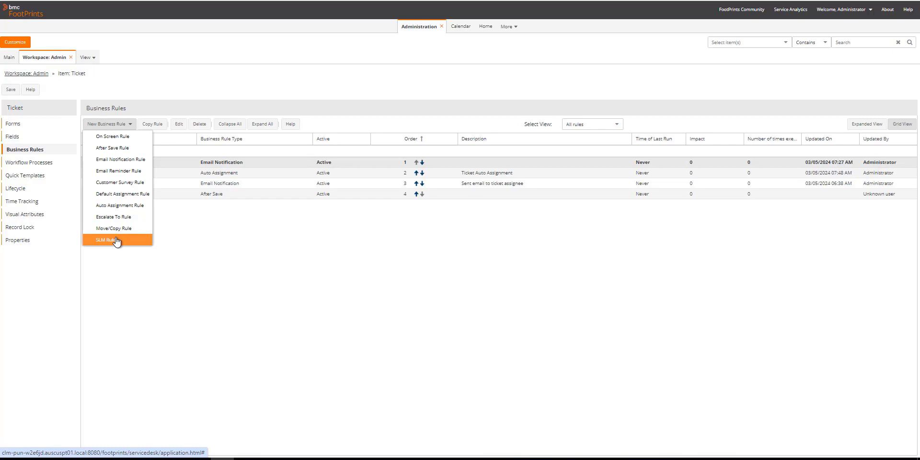
Step: Create an On Screen rule named 'Test' with the Run Any Time schedule
click(120, 138)
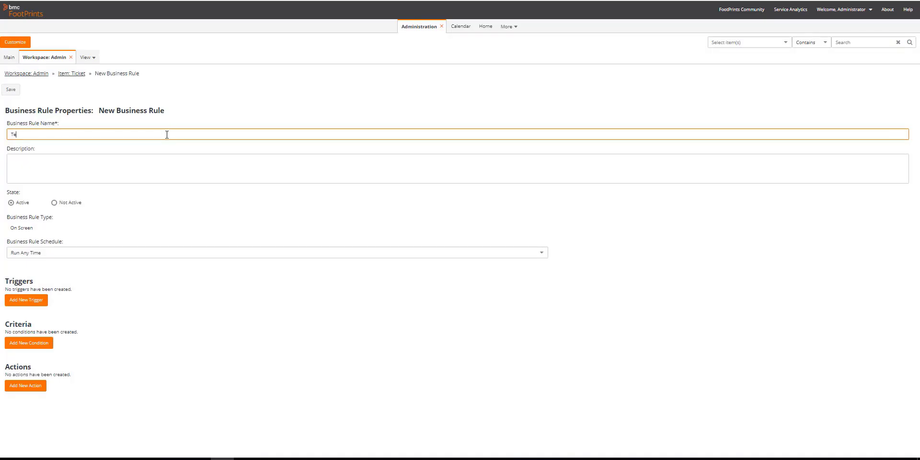
click(153, 225)
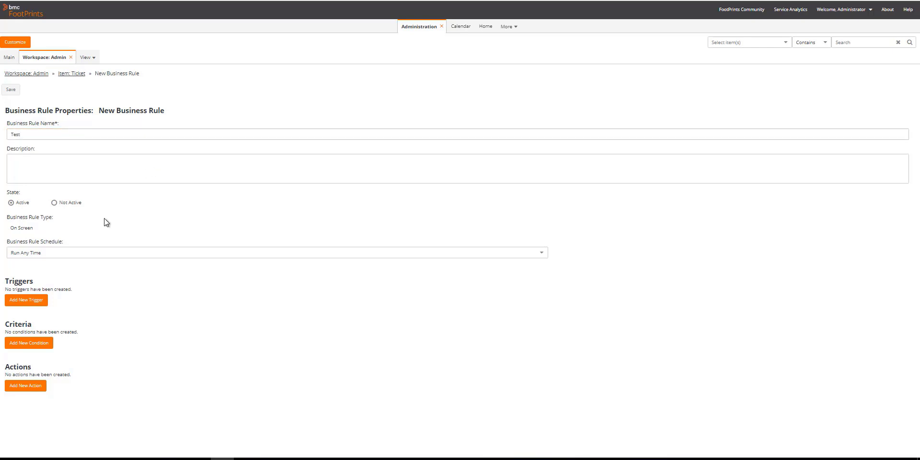
click(63, 241)
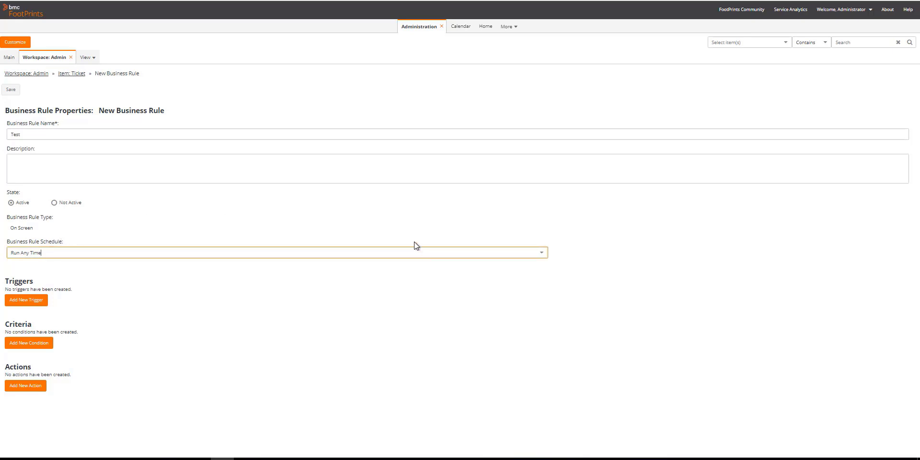
click(542, 254)
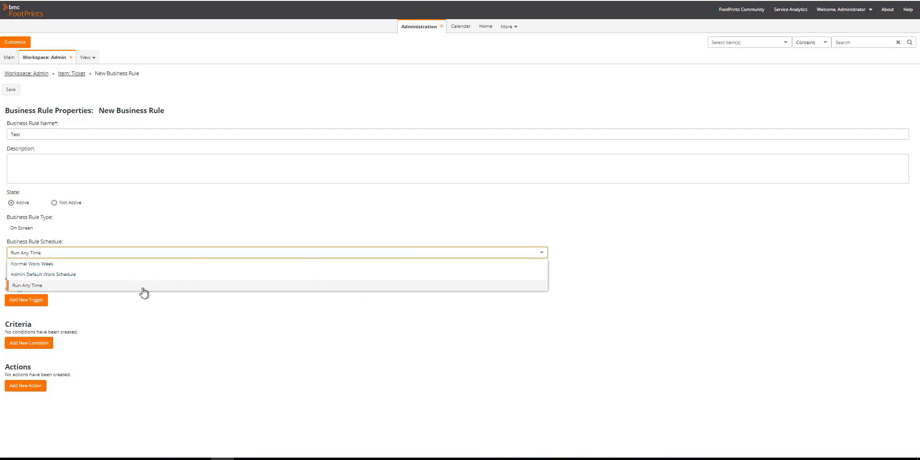
click(151, 316)
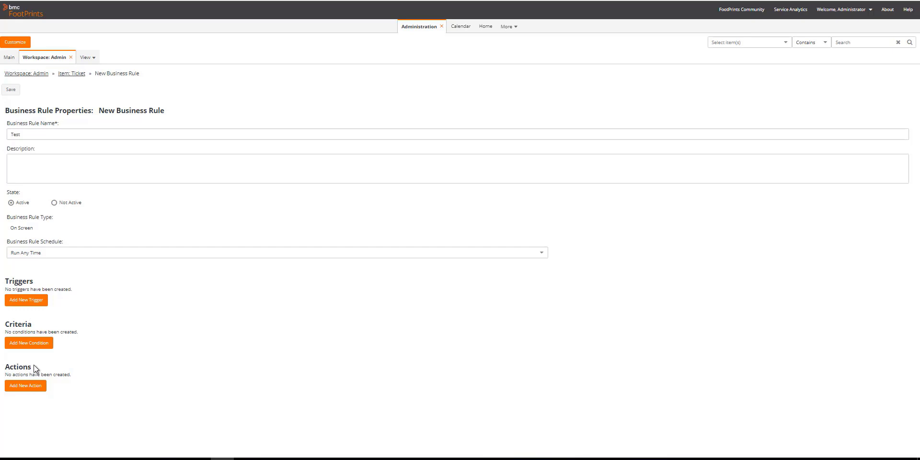
Step: Add a trigger to the Test rule, keeping On Screen as the trigger type
click(26, 300)
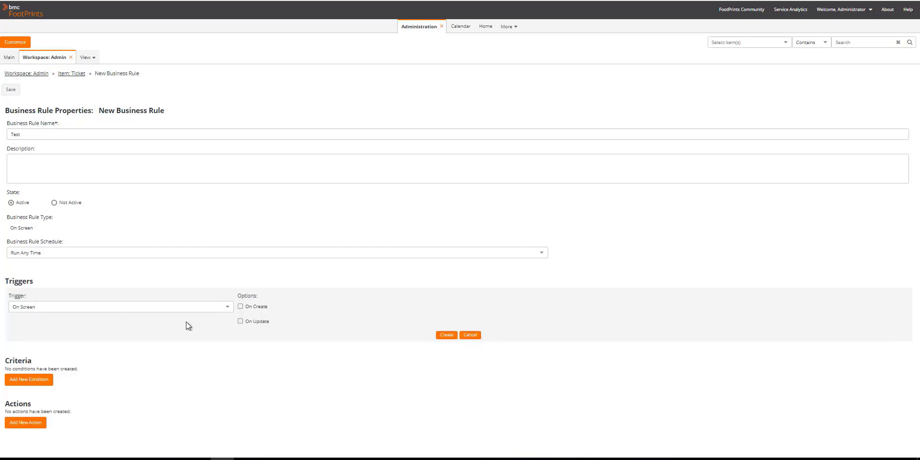
click(227, 308)
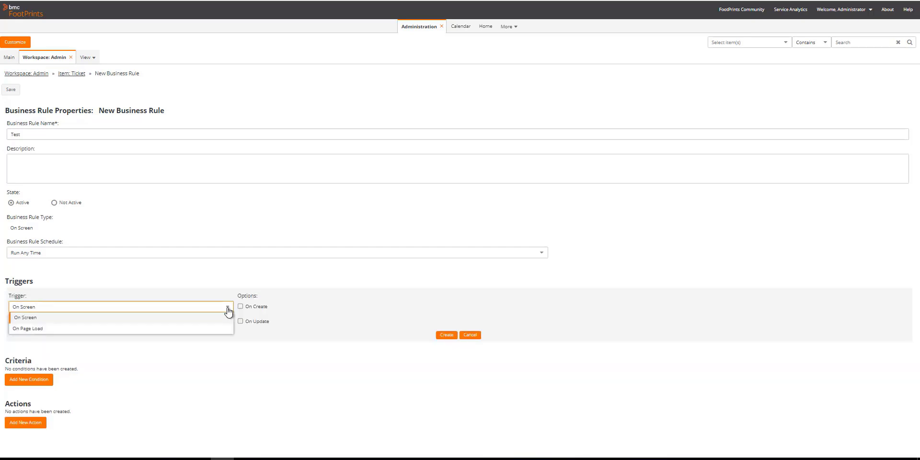
click(228, 311)
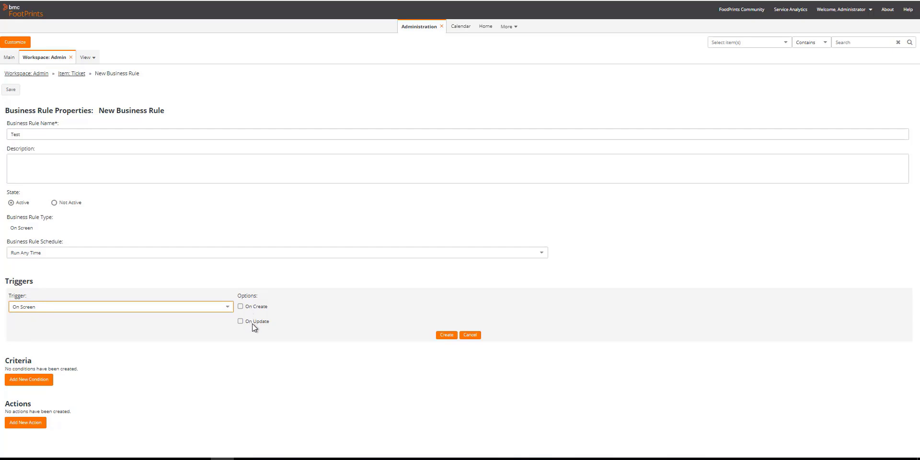
Step: Start a criteria condition, browse its Field list, then cancel it so criteria stay empty
click(42, 379)
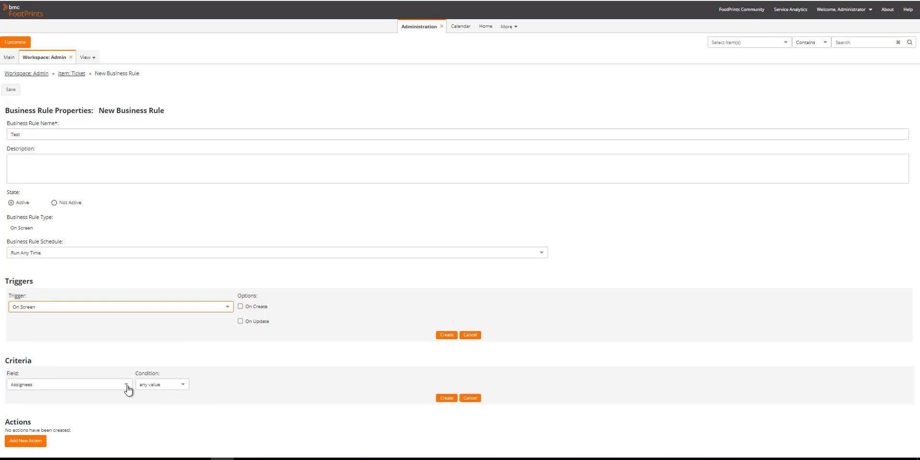
click(127, 385)
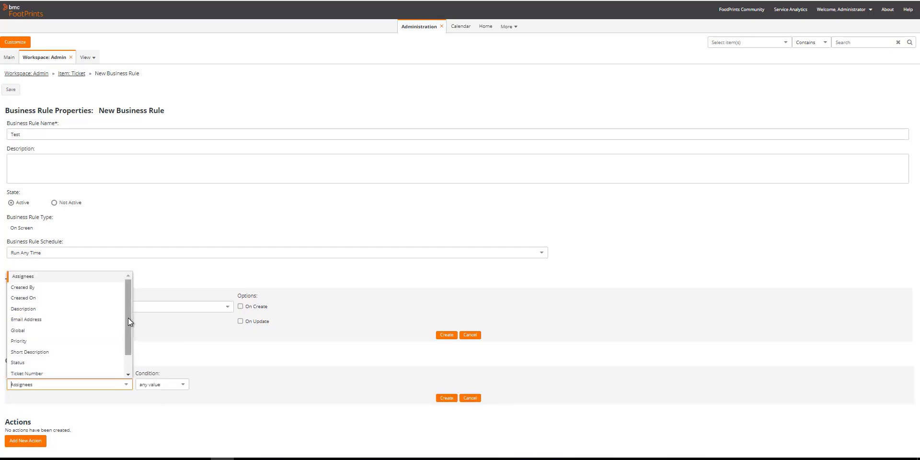
scroll(128, 363, down, 1)
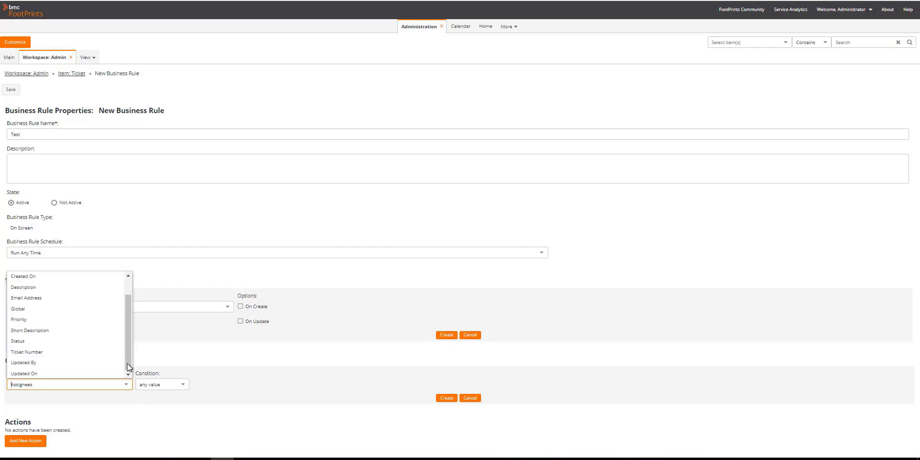
drag(127, 363, 128, 284)
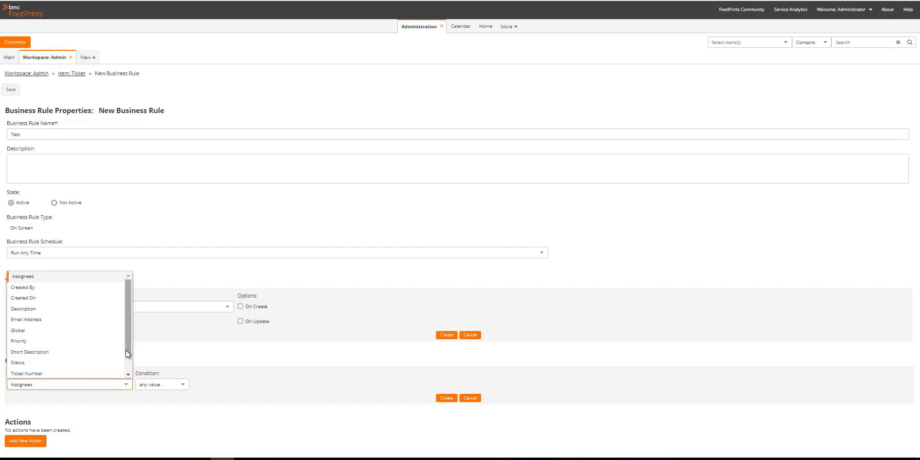
drag(125, 350, 128, 374)
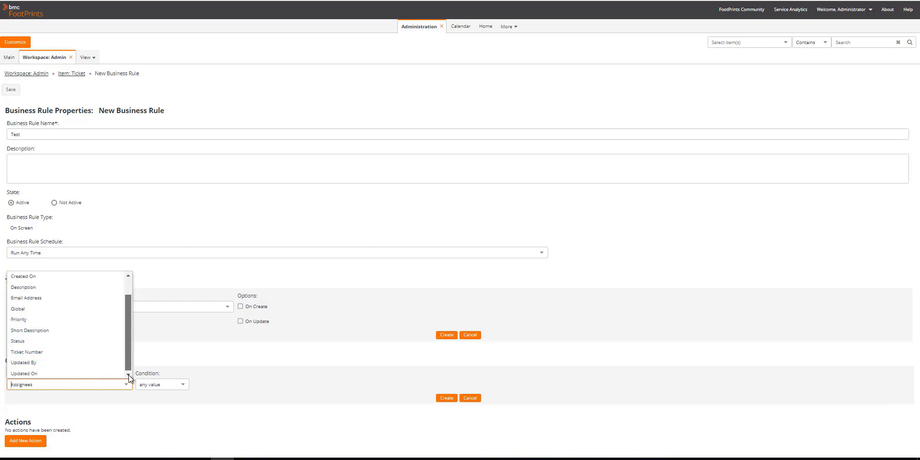
click(470, 399)
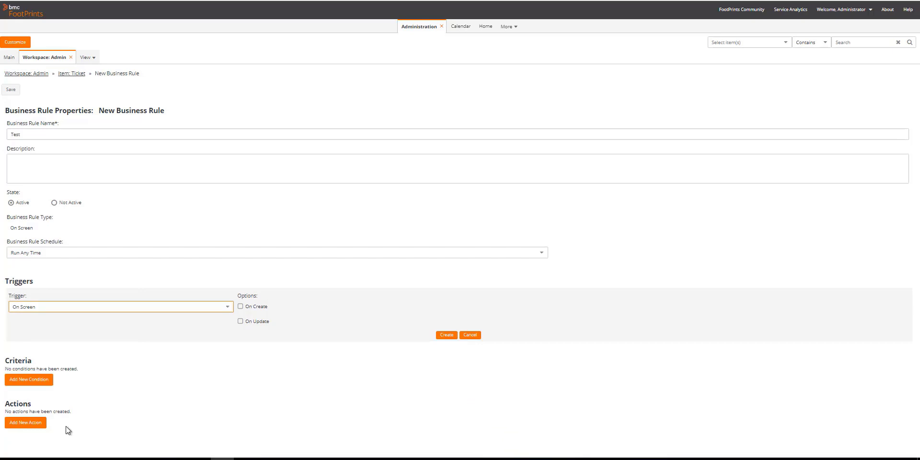
click(35, 405)
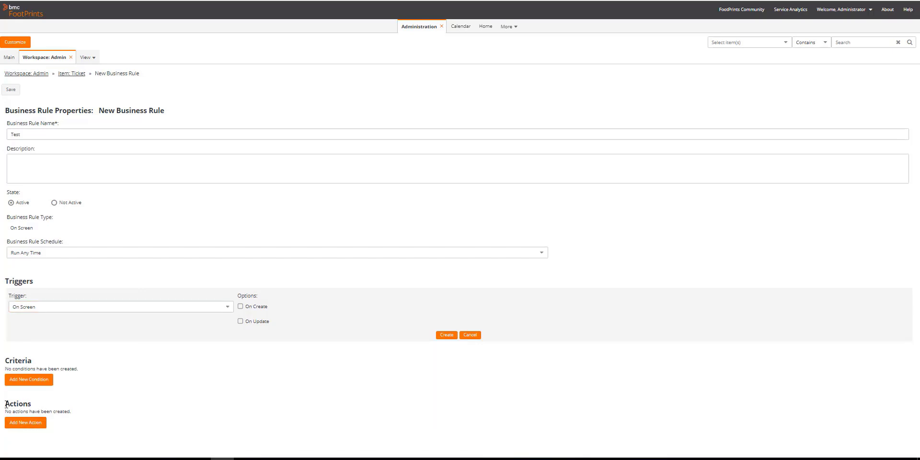
Step: Draft a Change field visibility action showing Assignees, then head back to the Ticket rules list
click(19, 422)
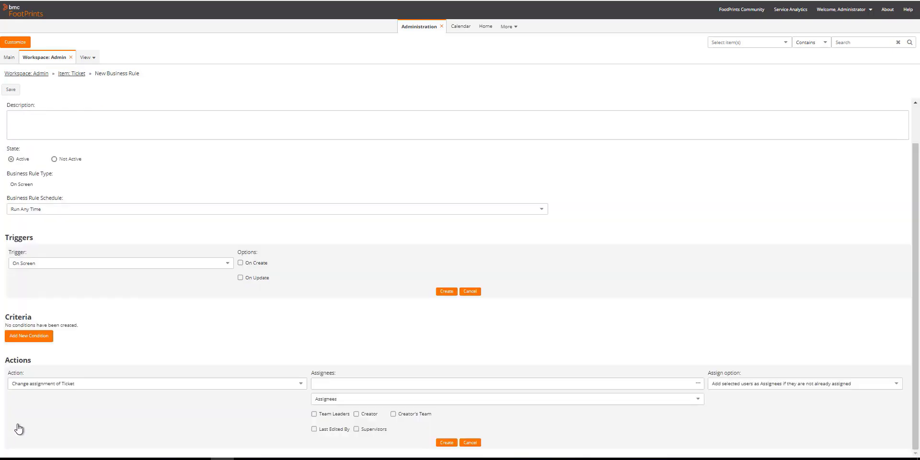
click(301, 385)
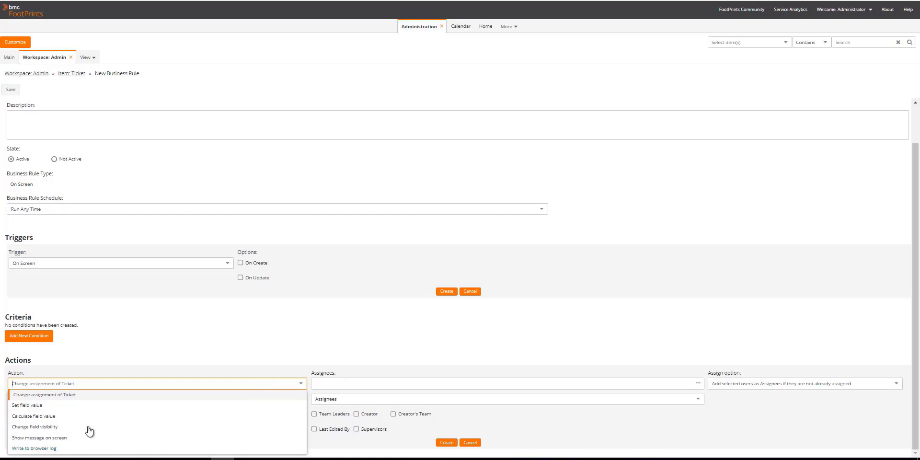
click(25, 405)
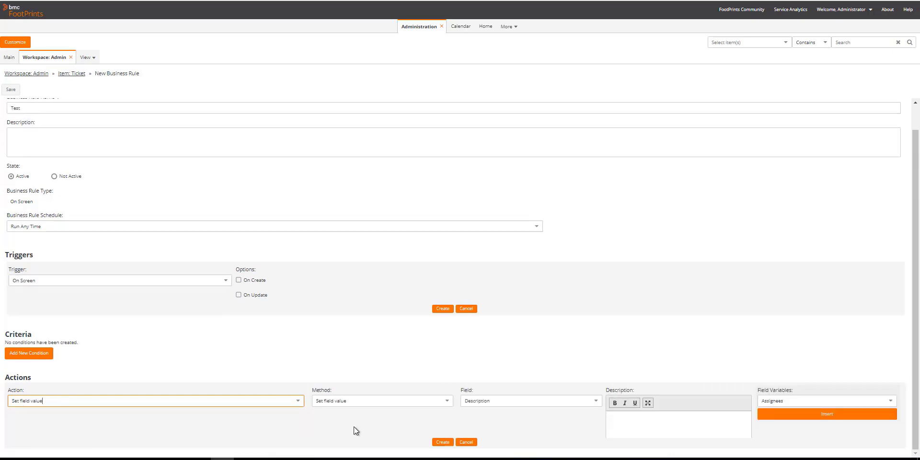
click(299, 402)
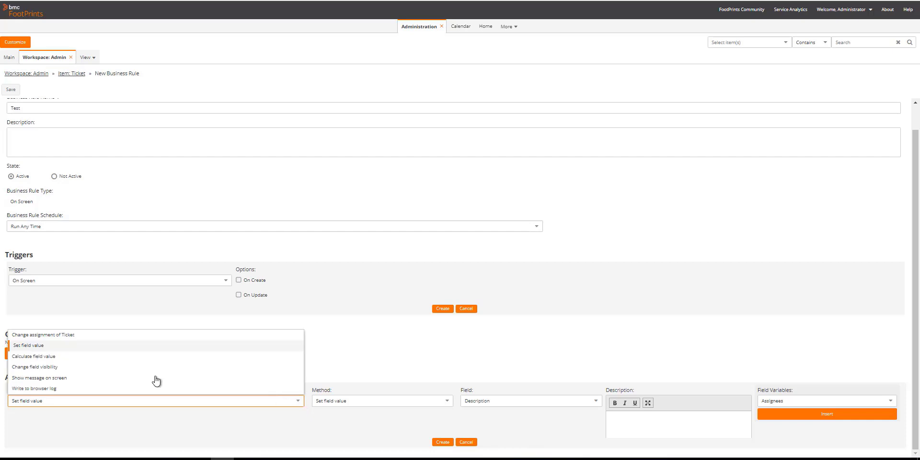
click(38, 367)
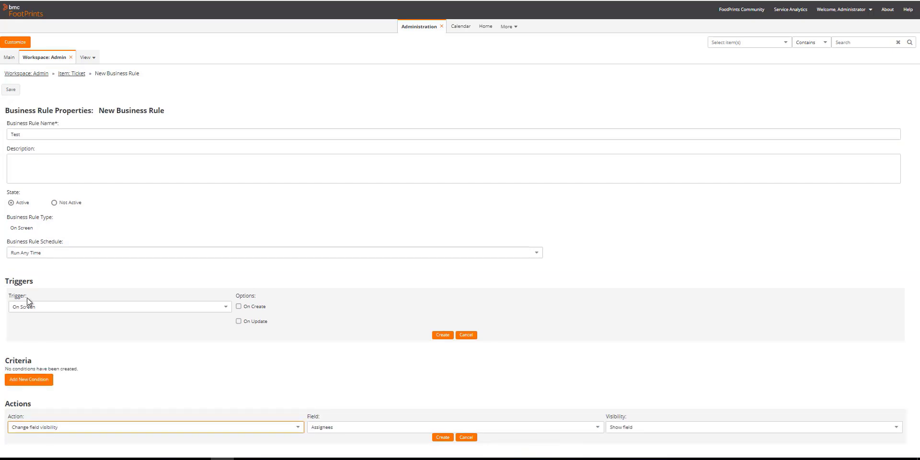
click(75, 73)
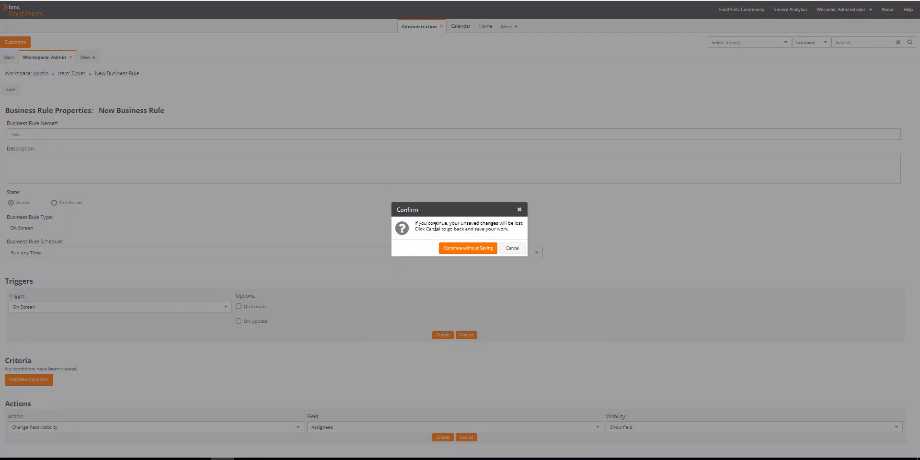
Step: Discard the unsaved rule and sign back in with the admin username and password
click(442, 249)
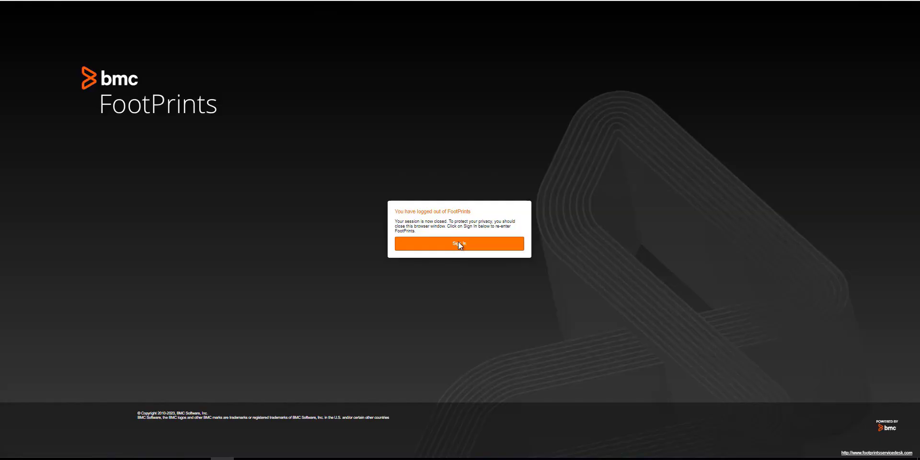
click(459, 244)
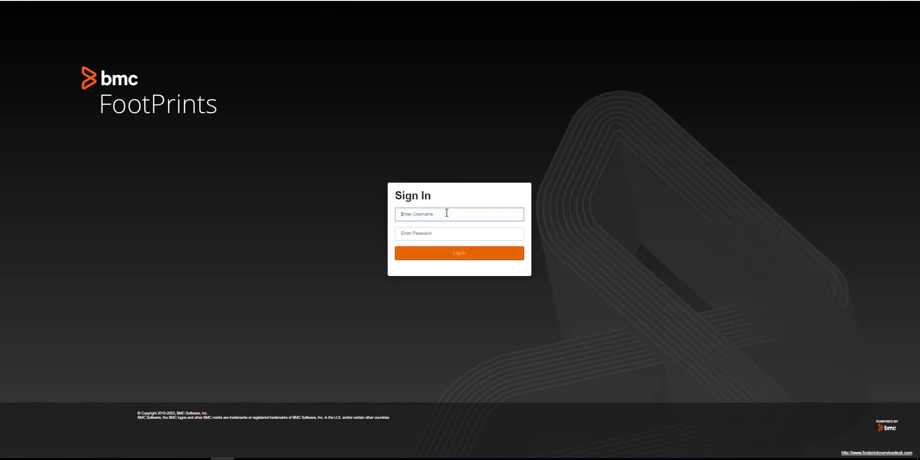
click(446, 213)
text(Admin)
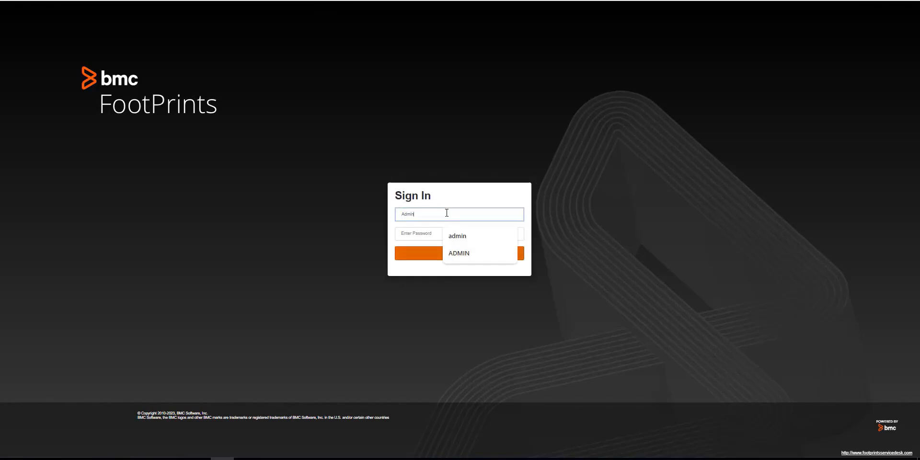
key(Tab)
text(•)
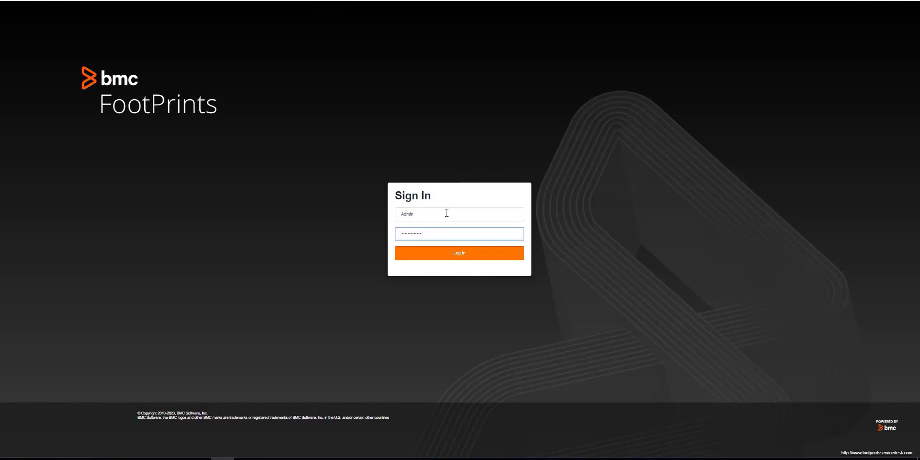
key(Return)
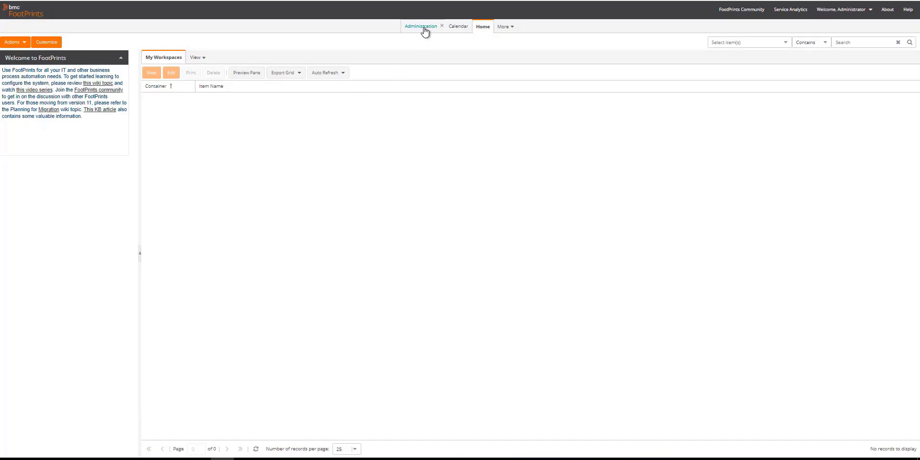
Step: Open the Admin workspace's Ticket Business Rules, expand the group, and select Ticket Close Notification
click(423, 28)
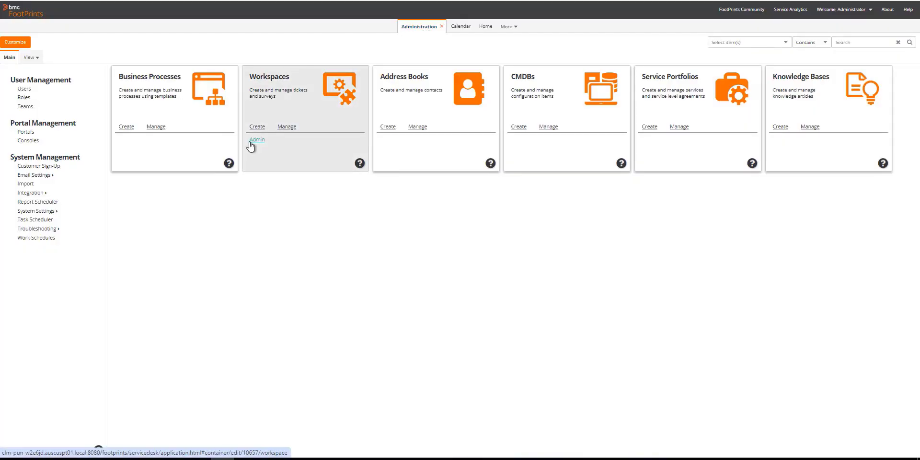
click(250, 142)
double_click(250, 144)
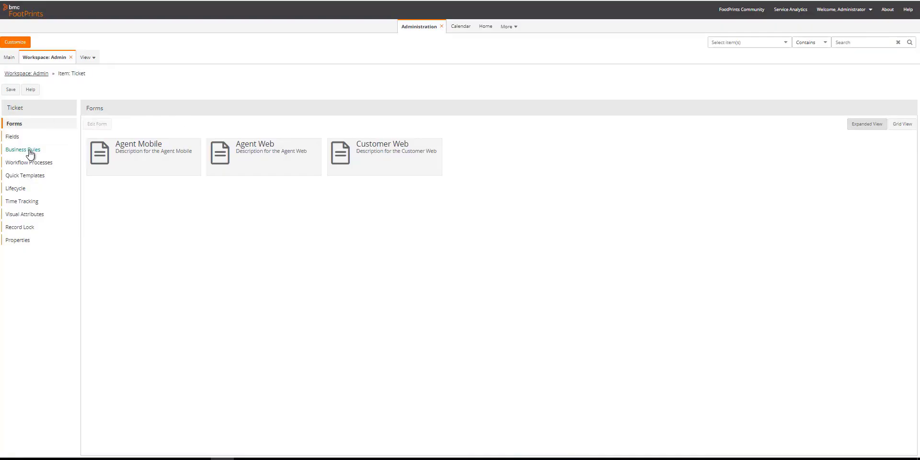
click(30, 150)
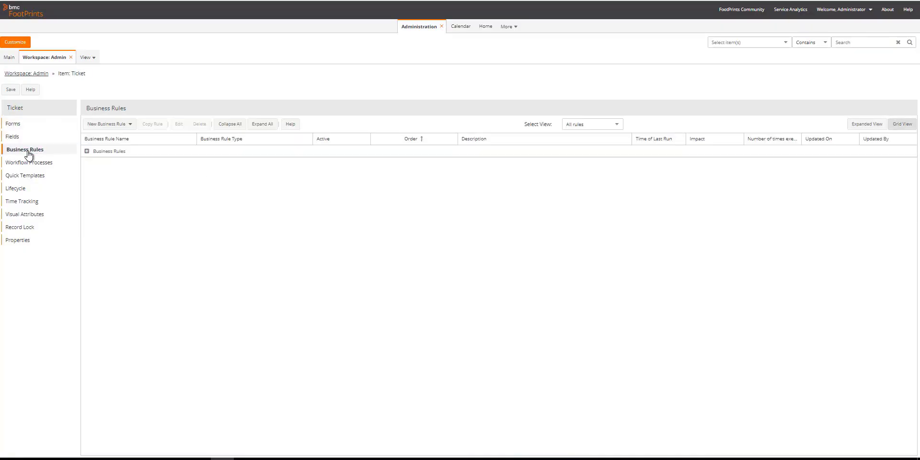
click(87, 151)
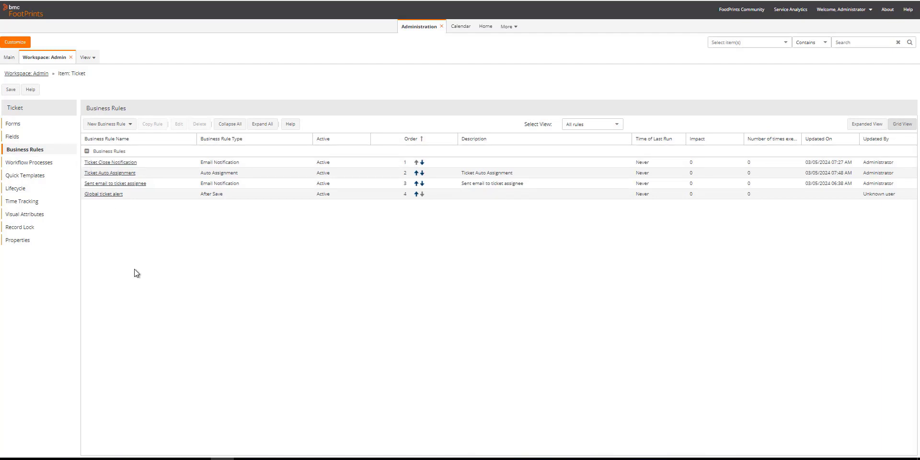
click(136, 166)
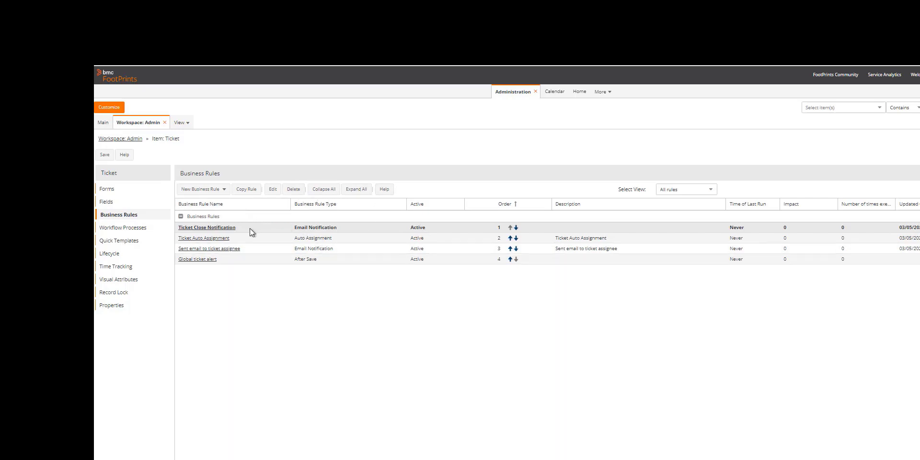
Step: Copy Ticket Close Notification, keep the name 'Ticket Close Notification Copy', and save it
click(248, 190)
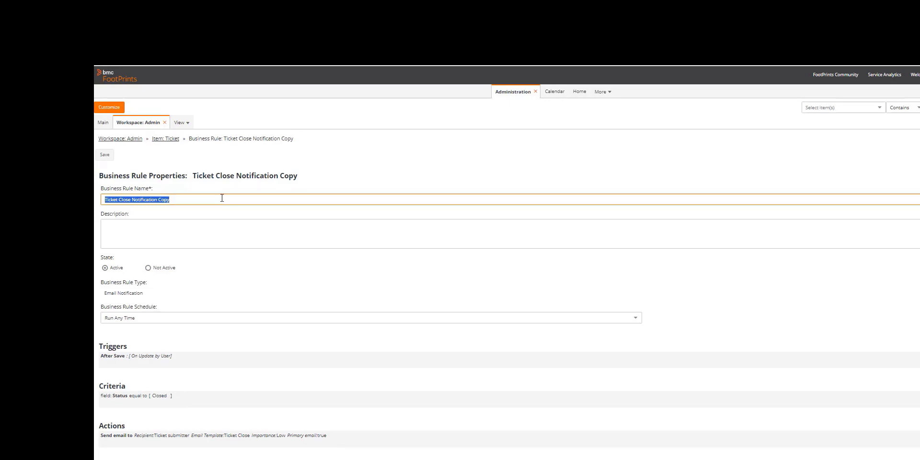
click(221, 200)
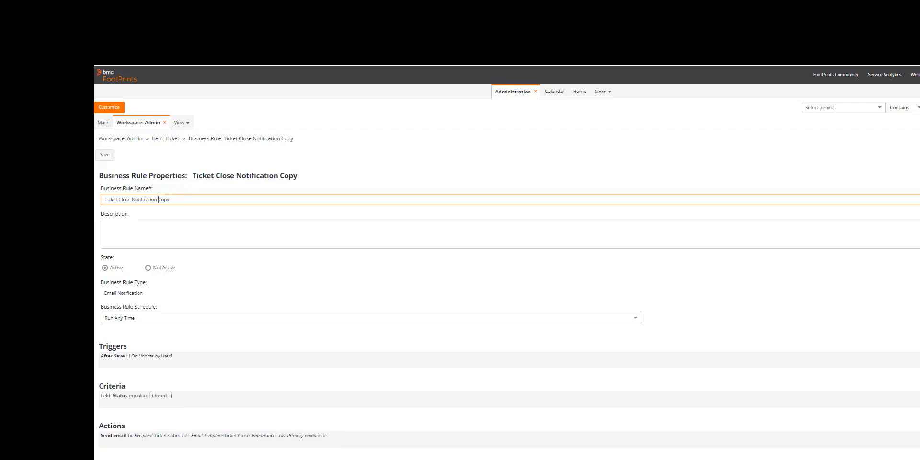
text(-)
key(BackSpace)
key(BackSpace)
key(BackSpace)
click(297, 125)
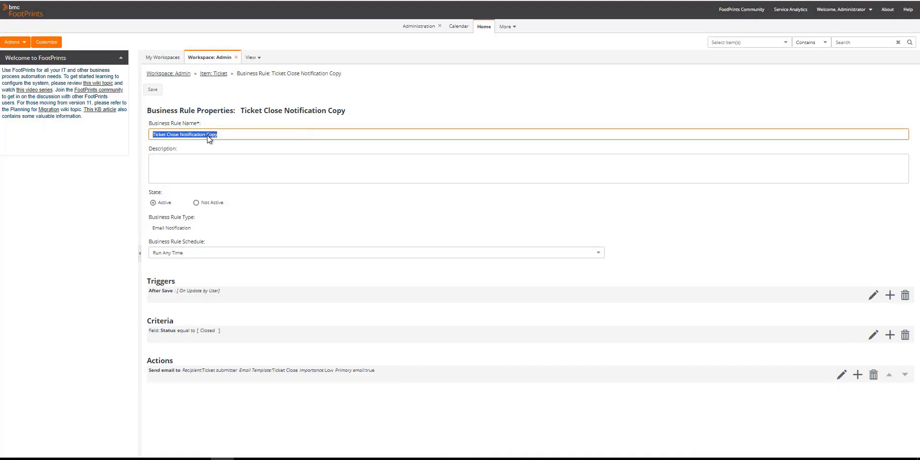
click(154, 93)
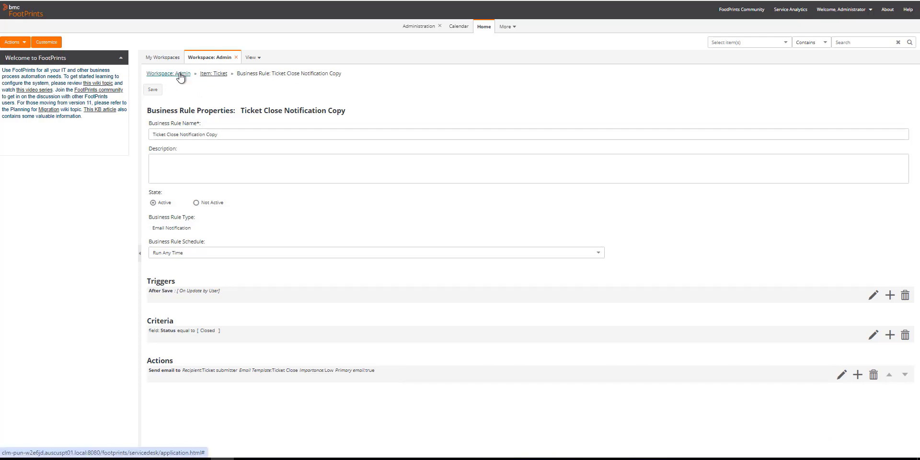
Step: Save and publish the Admin workspace, confirming the publish prompt
click(180, 76)
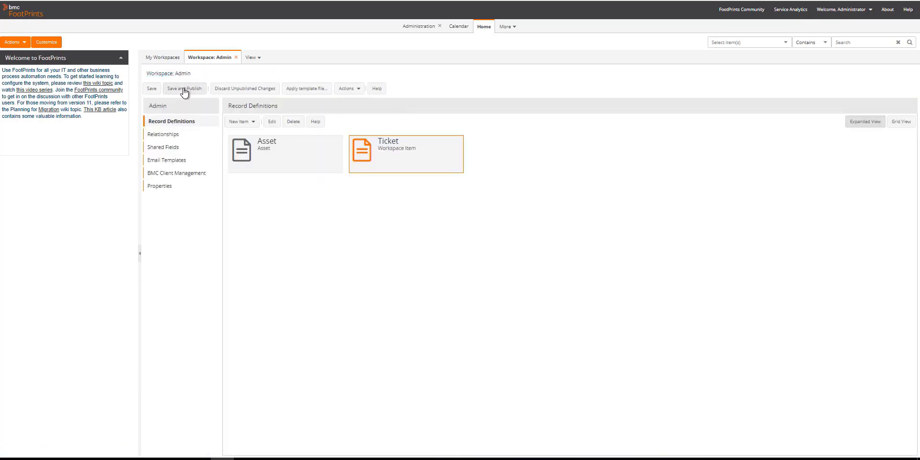
click(185, 90)
click(458, 249)
Step: Reopen Ticket Business Rules, expand the list, and select Ticket Close Notification Copy
double_click(402, 161)
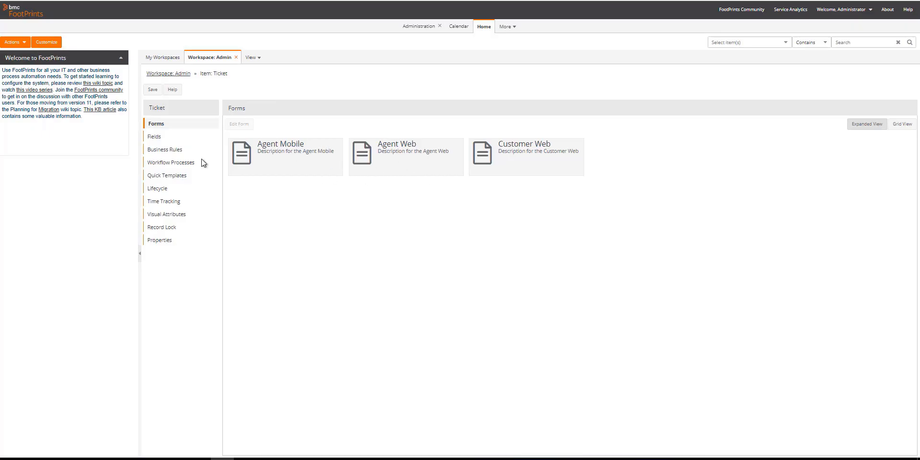
click(165, 152)
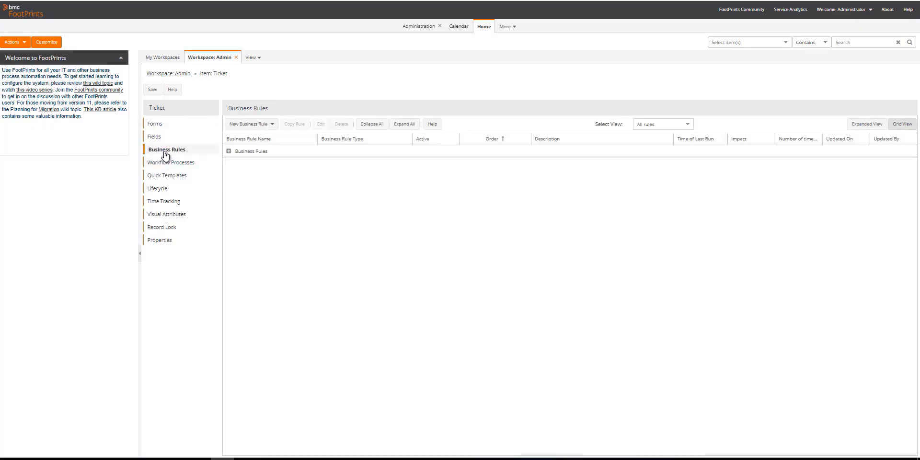
click(229, 151)
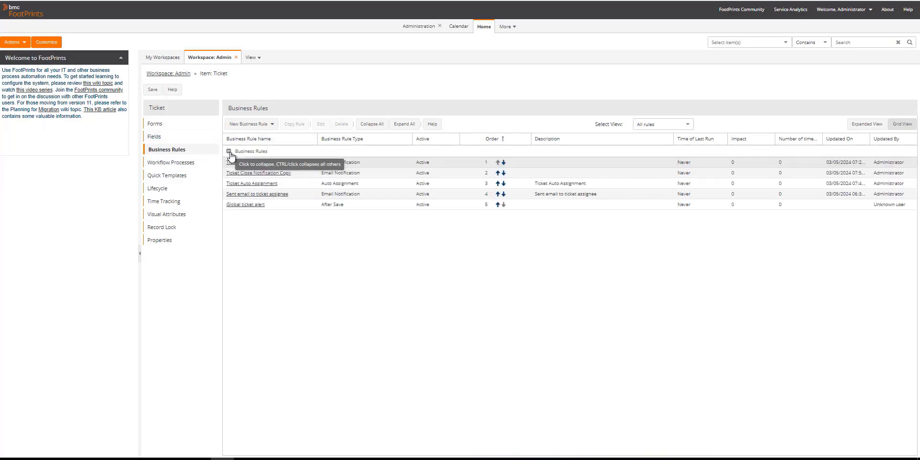
click(302, 176)
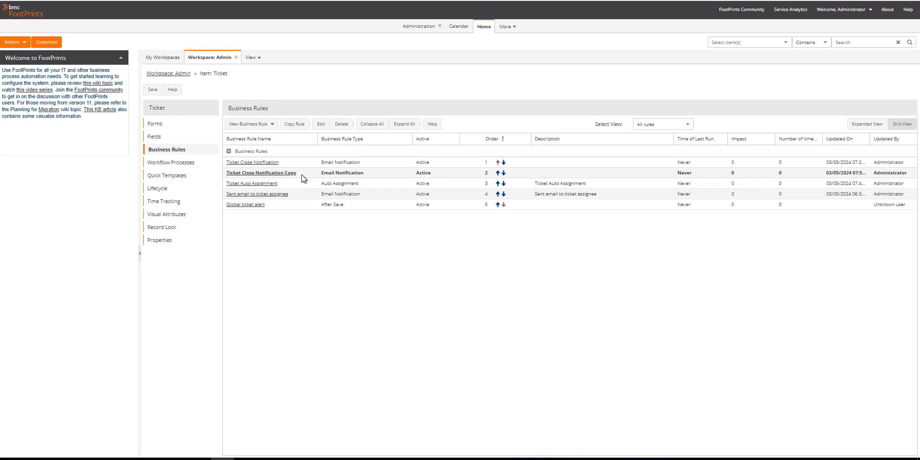
Step: Open the original Ticket Close Notification rule, set its State to Not Active, and save
click(321, 126)
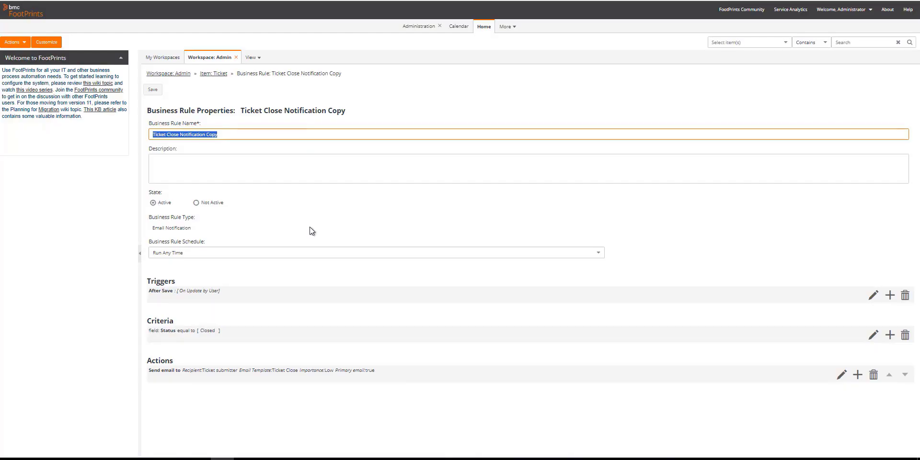
click(263, 295)
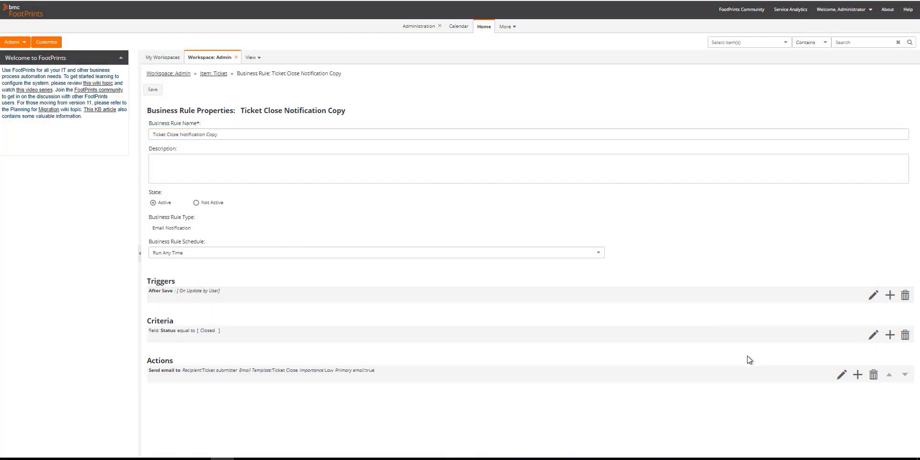
click(873, 295)
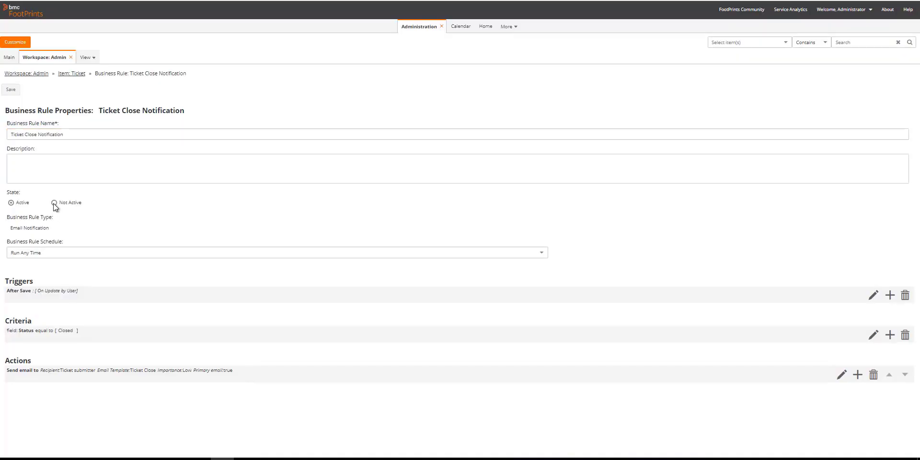
click(12, 202)
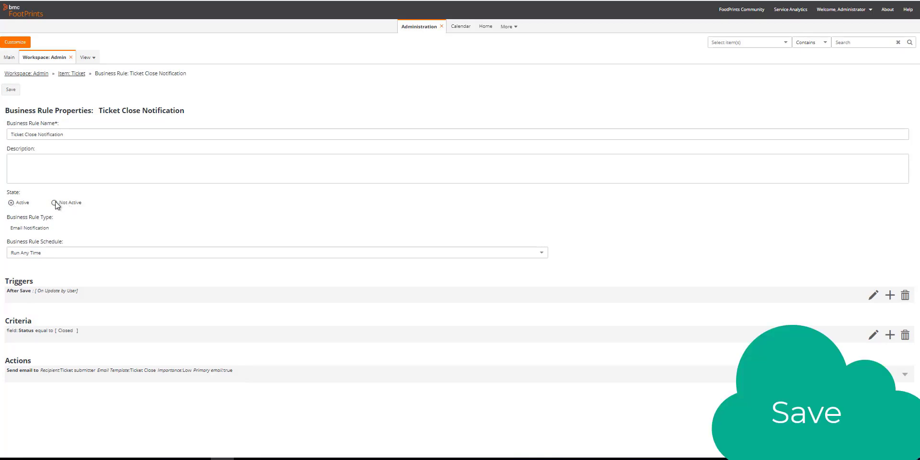
click(15, 91)
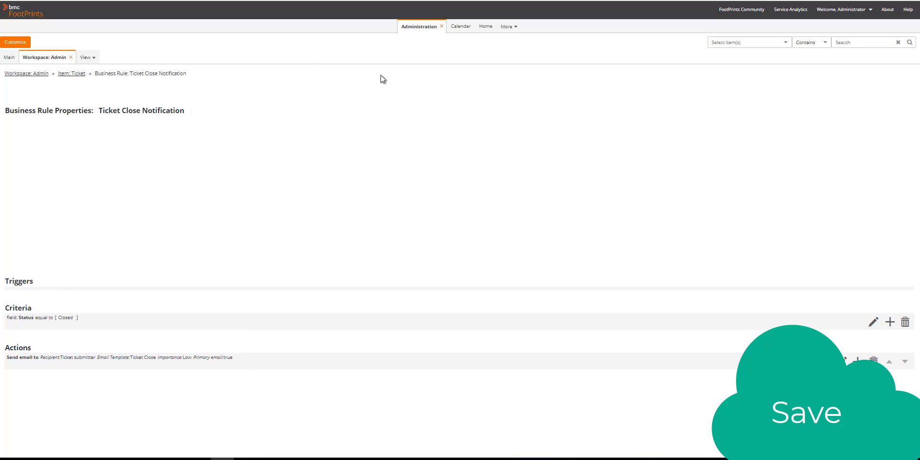
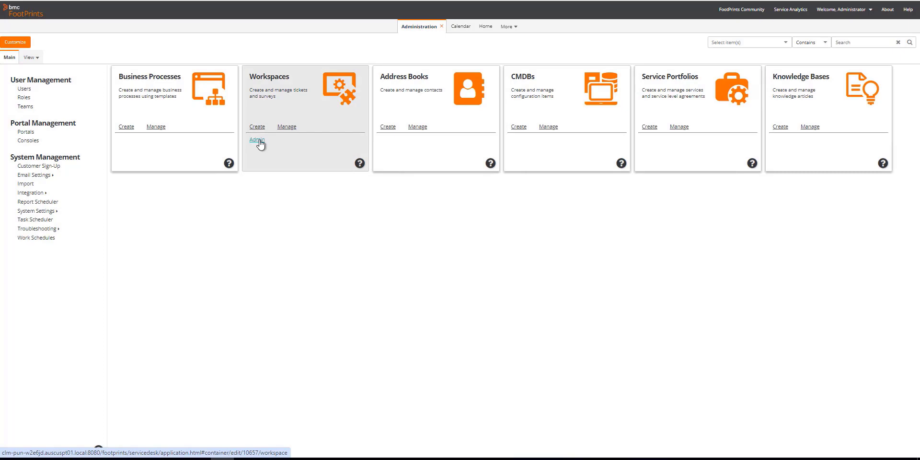
Step: From the Admin workspace's Ticket business rules, start a new After Save rule
click(257, 140)
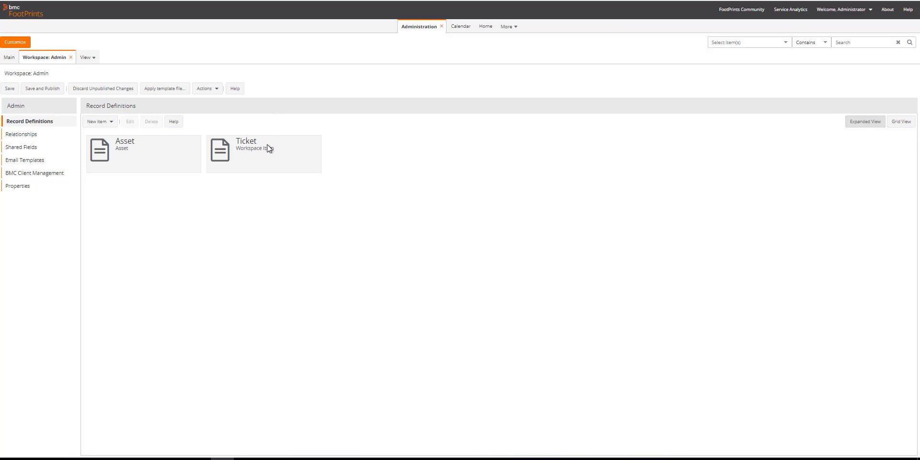
double_click(267, 144)
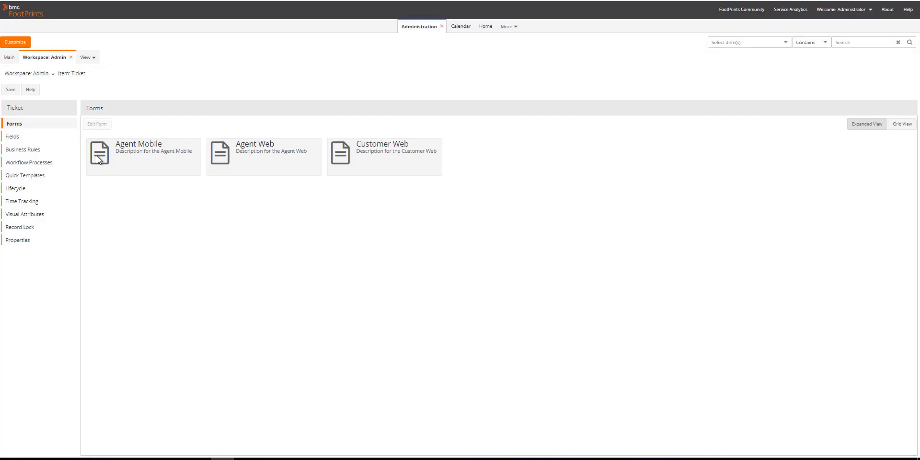
click(30, 152)
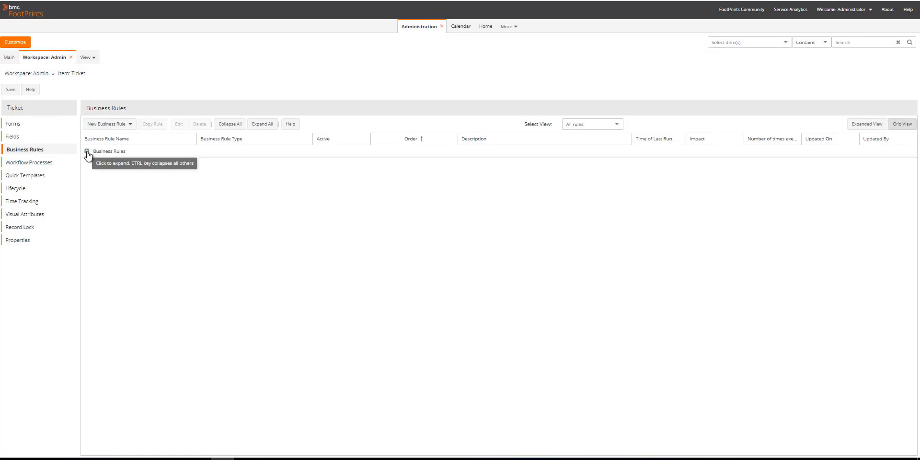
click(126, 124)
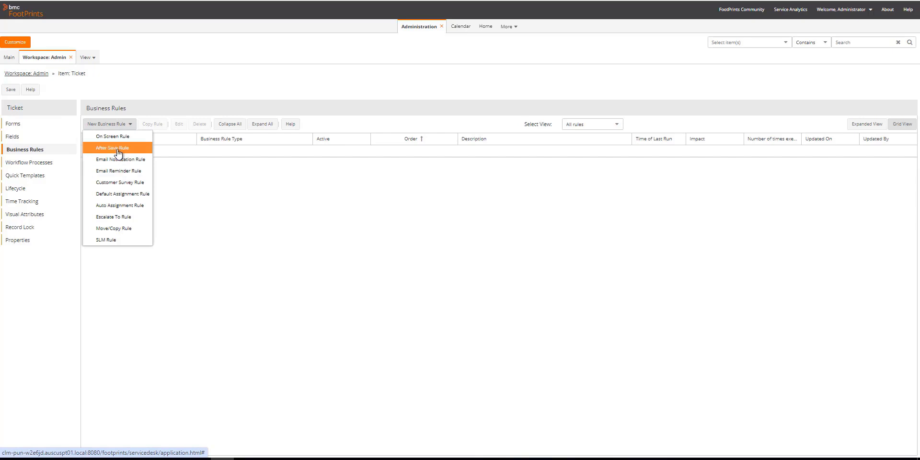
click(117, 148)
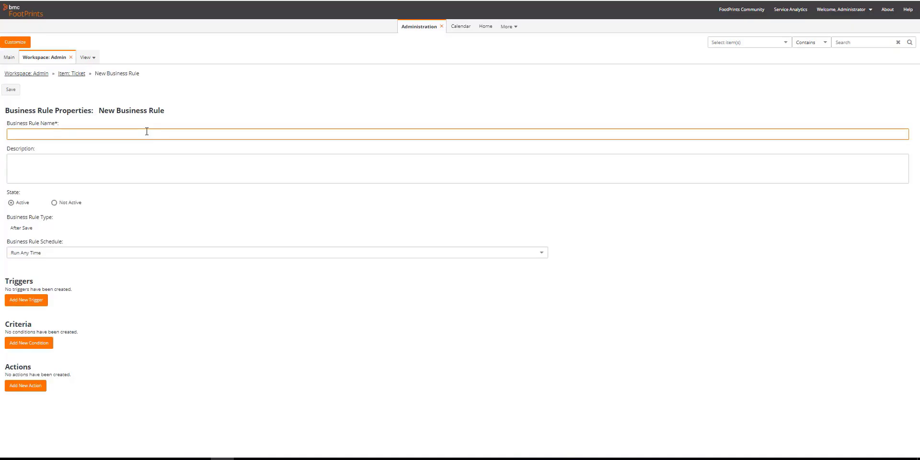
Step: Name the rule 'ticket create notification' and add an After Save trigger set to On Create
text(ticket create notification)
click(34, 302)
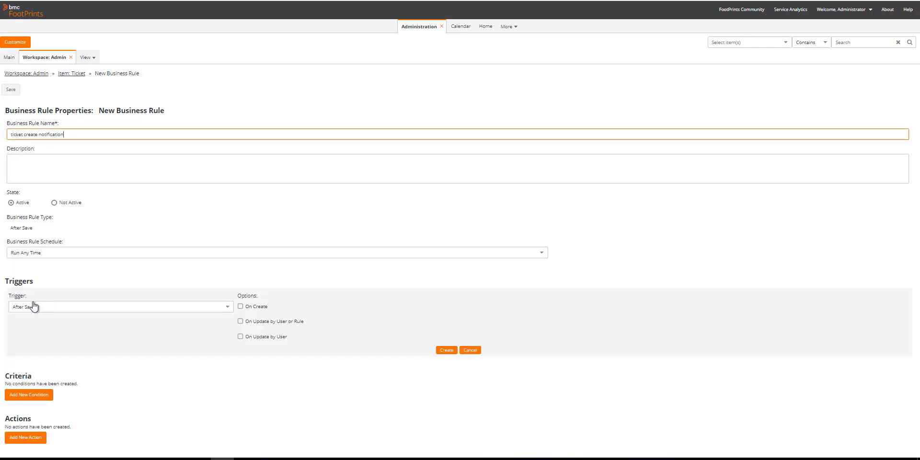
click(240, 306)
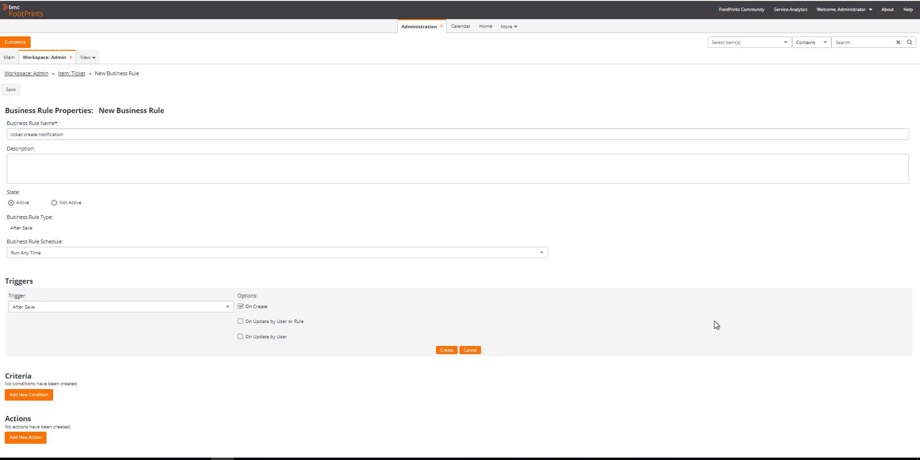
click(441, 351)
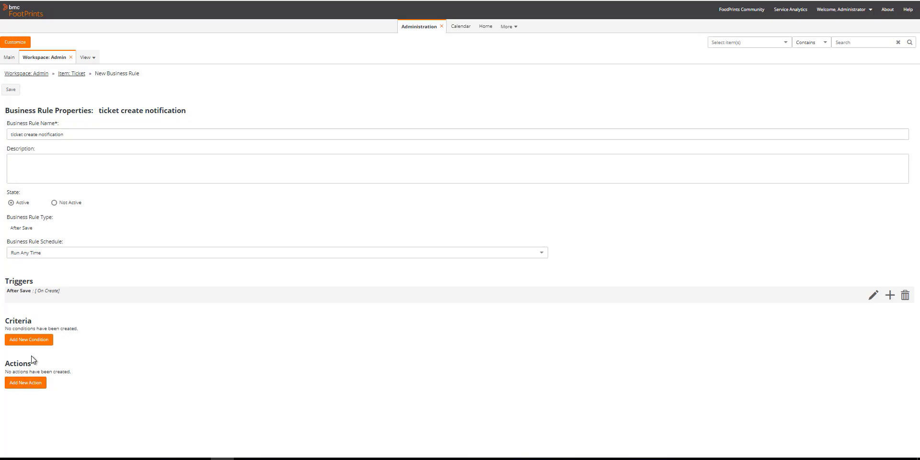
Step: Add a send-email action to the admin email address using the Ticket Change template, Normal importance
click(34, 383)
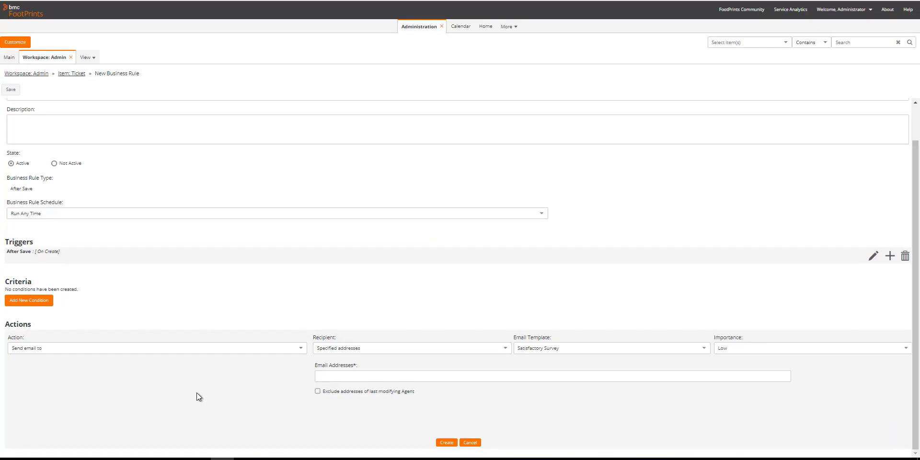
click(707, 351)
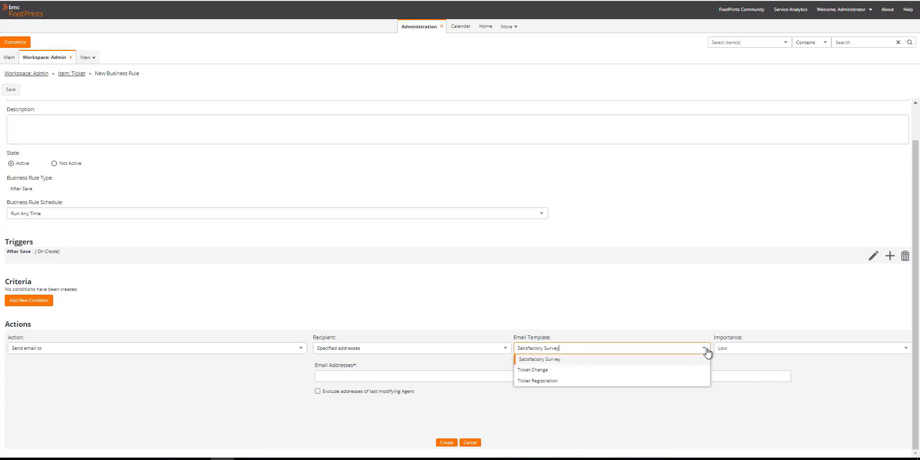
click(526, 372)
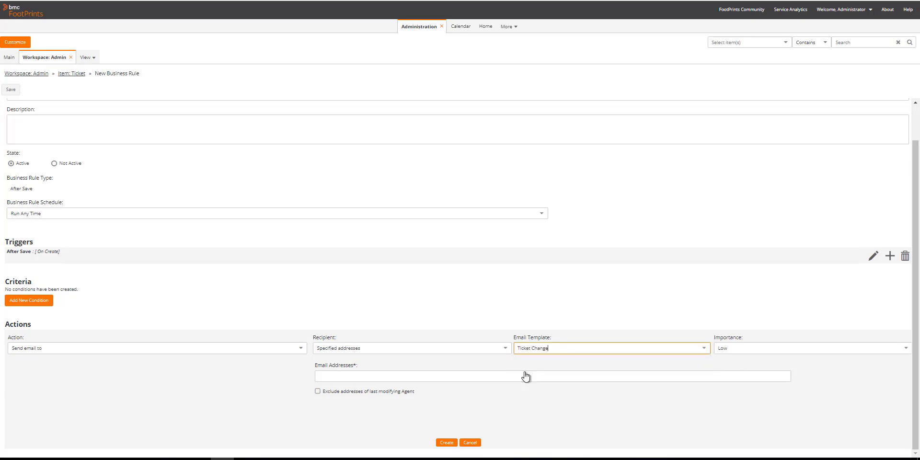
click(491, 377)
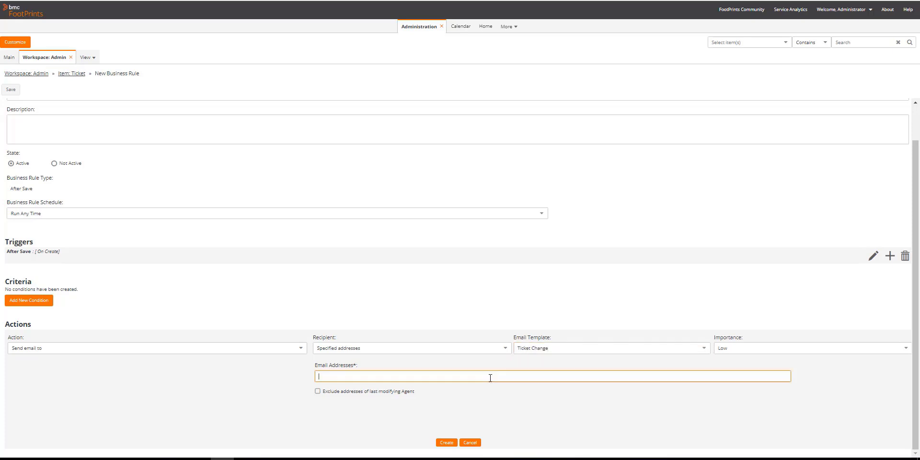
click(906, 349)
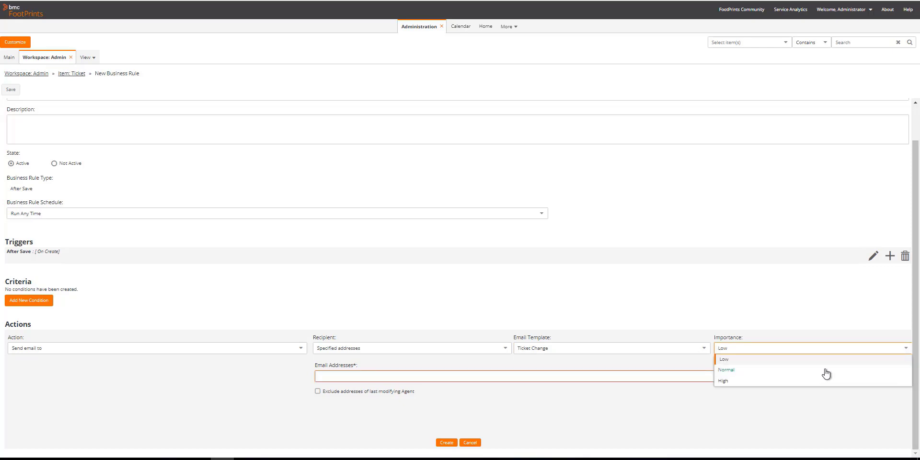
click(798, 373)
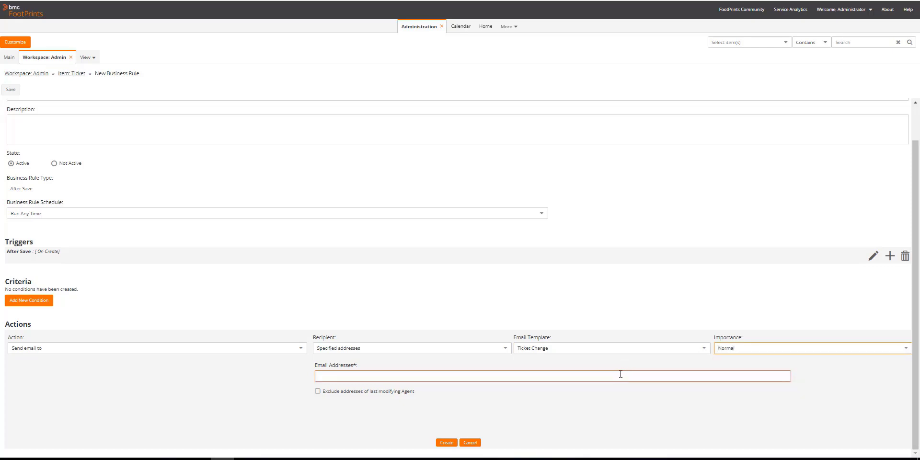
click(620, 374)
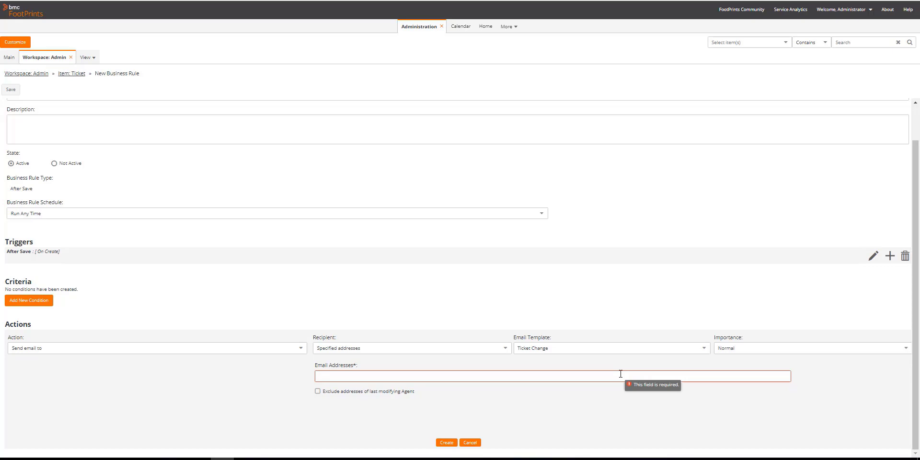
click(446, 442)
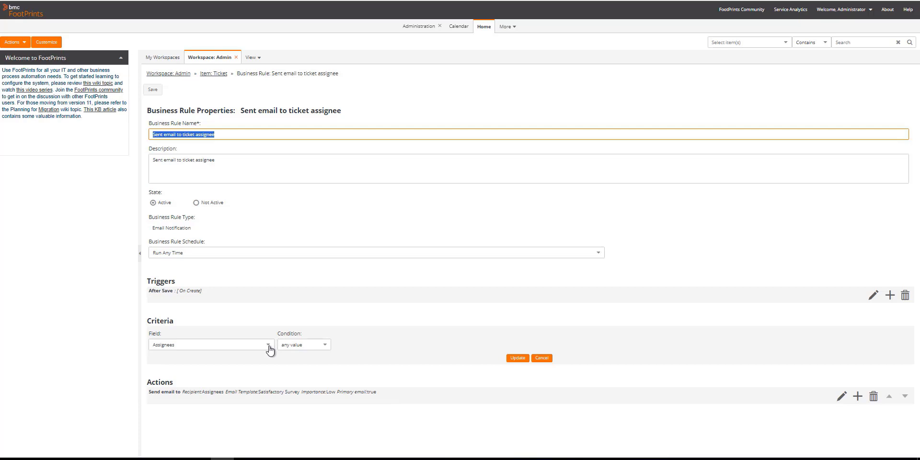
Step: Add the criterion Status equal to Critical and save the rule
click(268, 346)
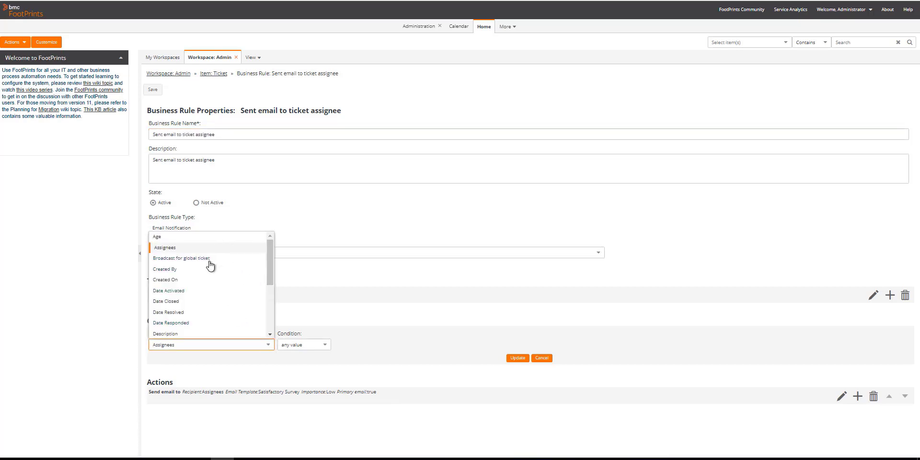
drag(271, 271, 270, 317)
click(240, 302)
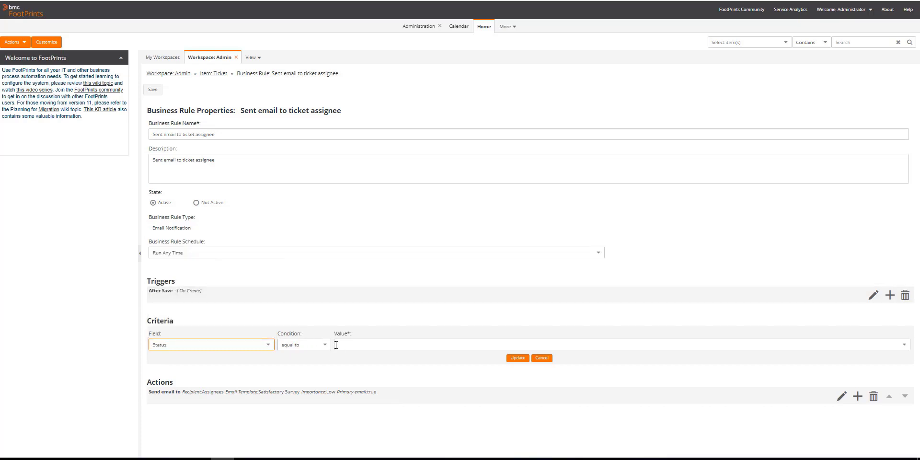
click(904, 345)
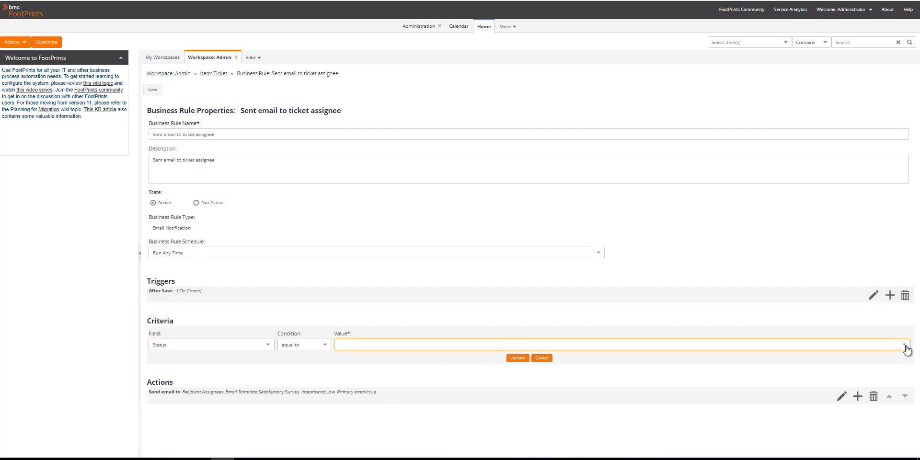
click(407, 378)
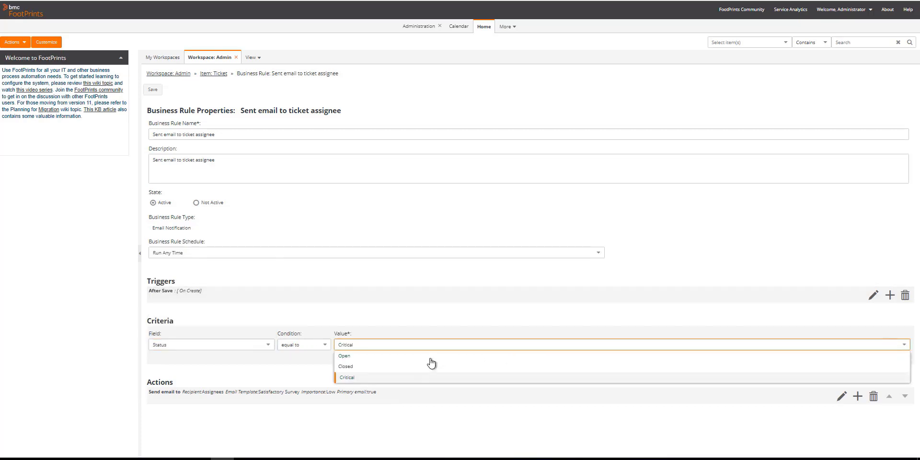
click(290, 369)
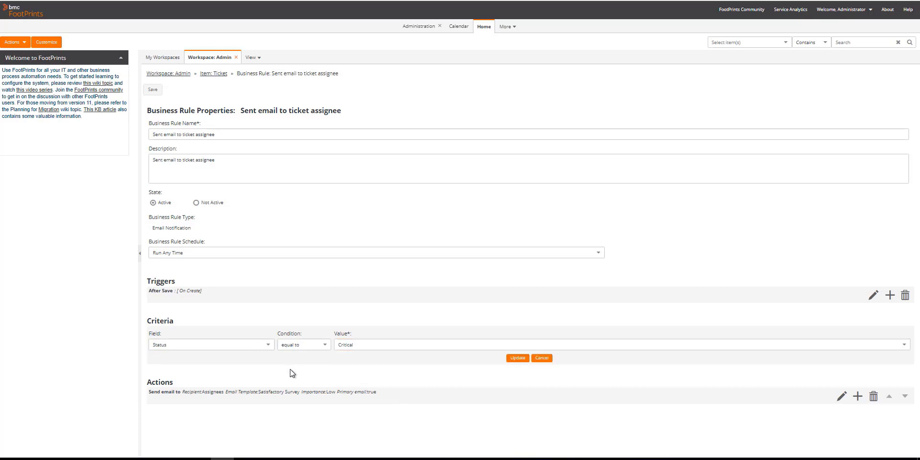
click(517, 358)
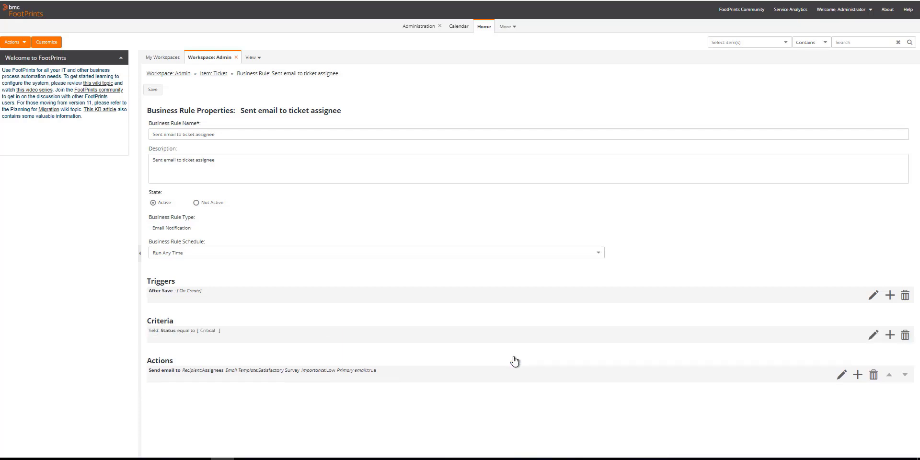
click(157, 90)
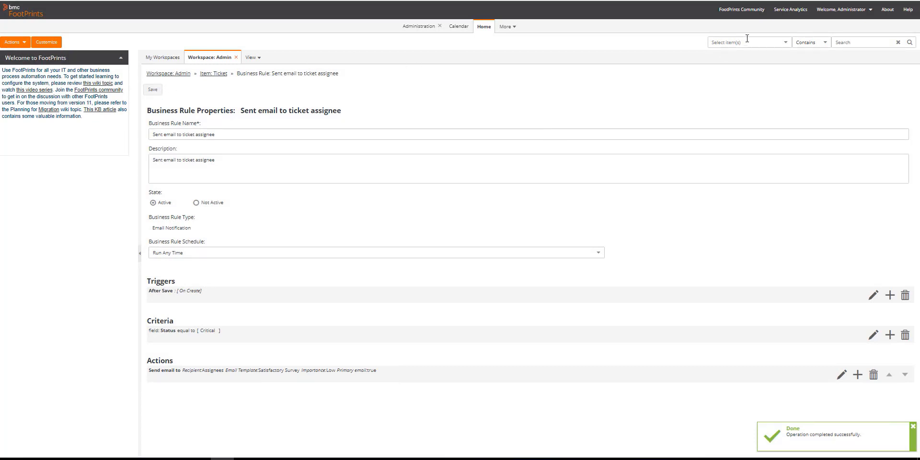
click(844, 10)
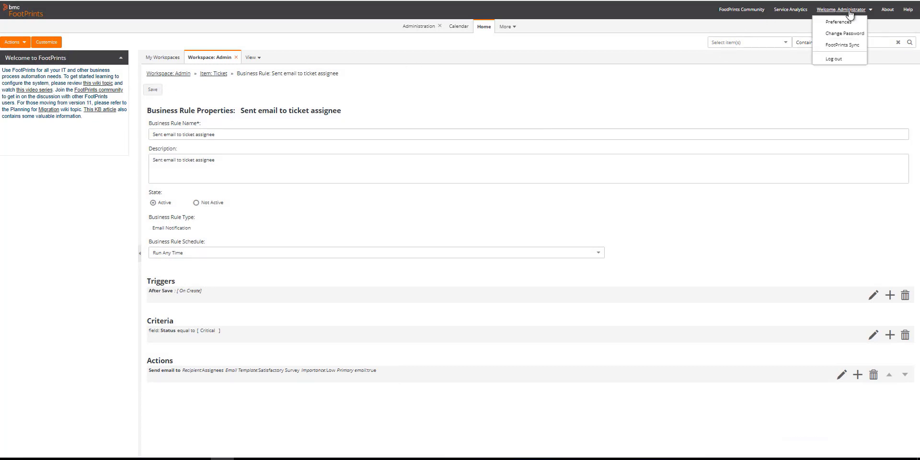
Step: Log out, then sign back in with the administrator username and password
click(847, 60)
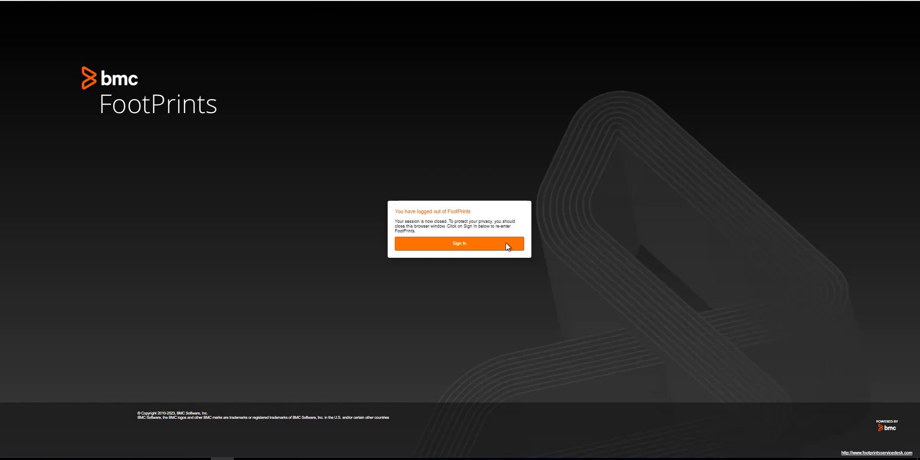
click(495, 245)
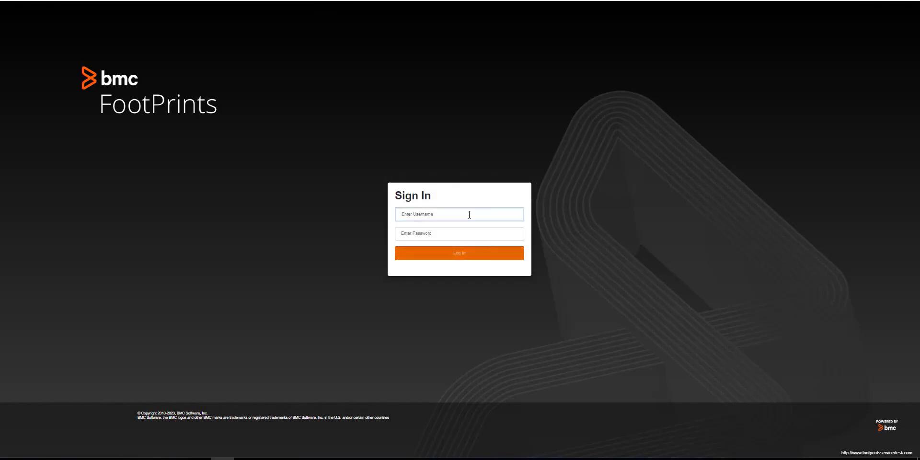
click(469, 214)
text(admin)
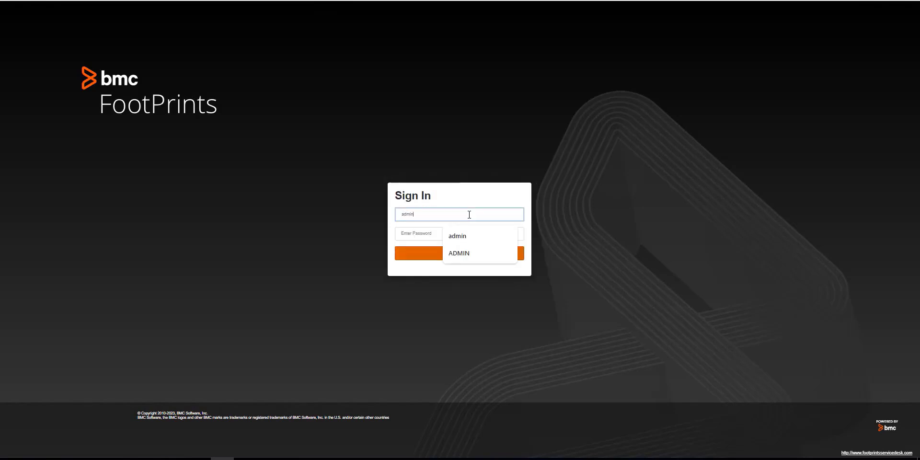
key(Tab)
text(a)
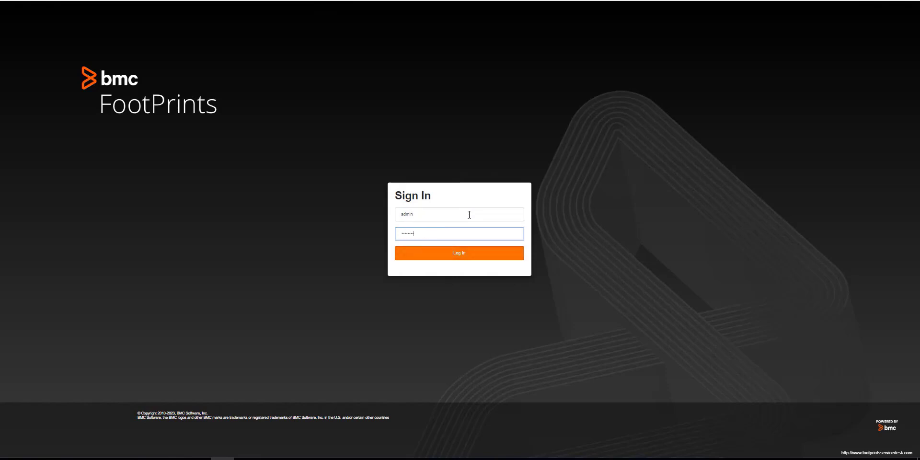
text(•••••••••••••)
key(Return)
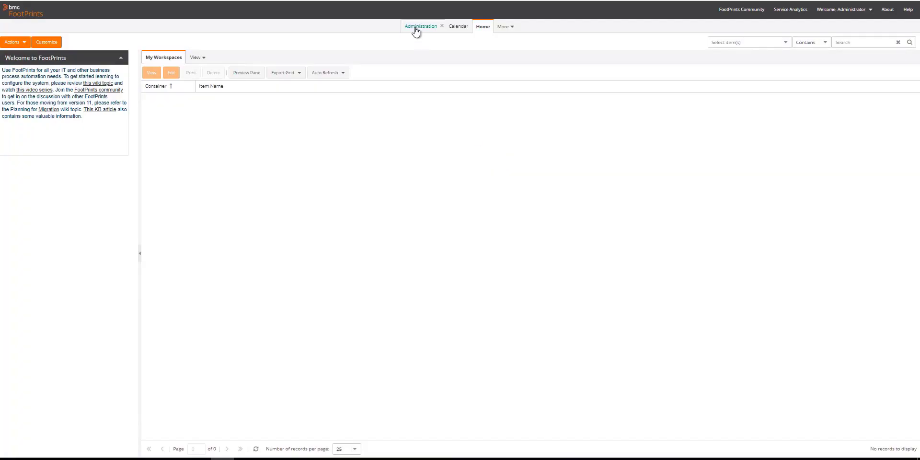
Step: From Administration, open the Admin workspace's Ticket business rules and start a new Email Notification rule
click(416, 30)
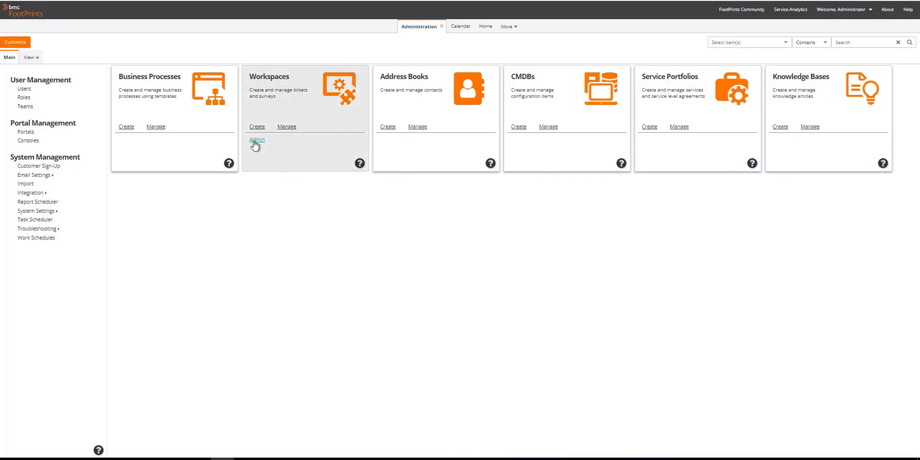
click(256, 141)
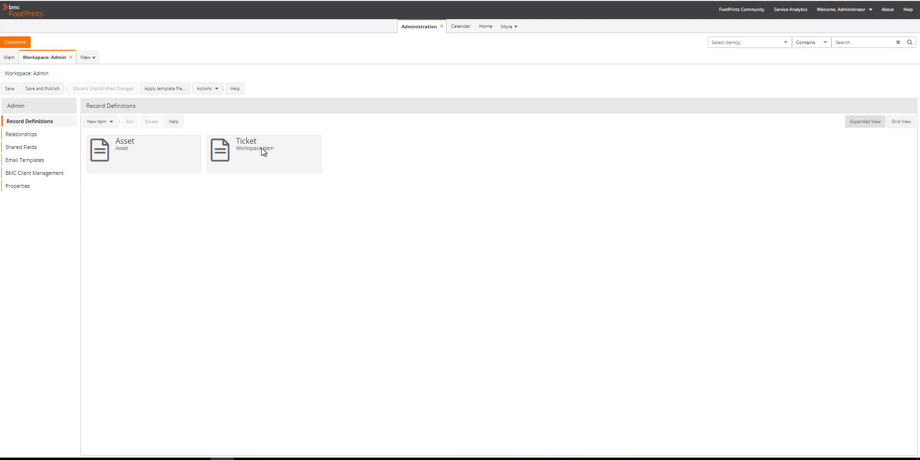
double_click(279, 152)
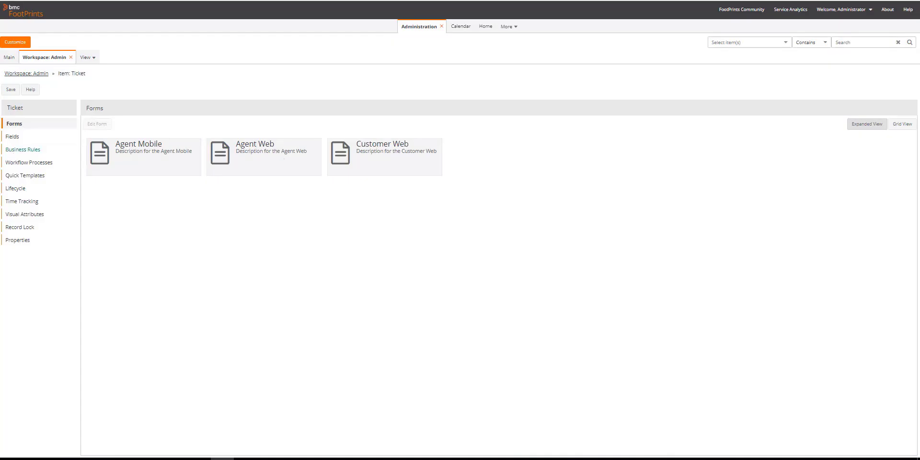
click(34, 152)
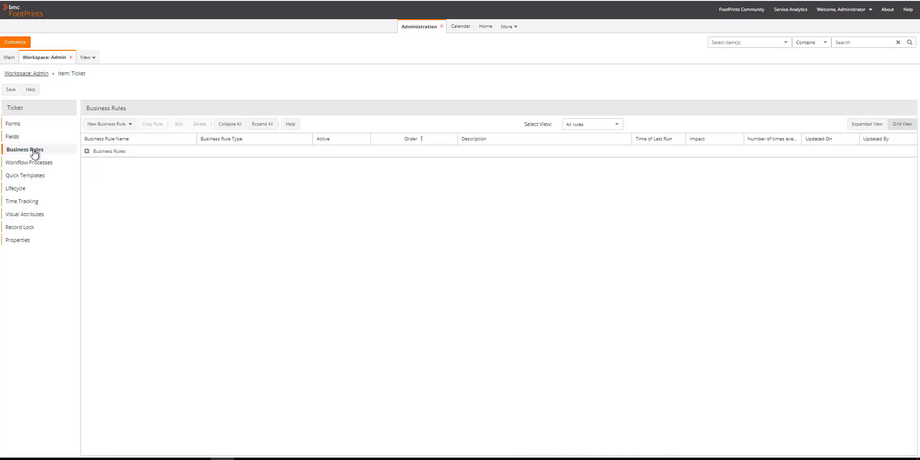
click(117, 125)
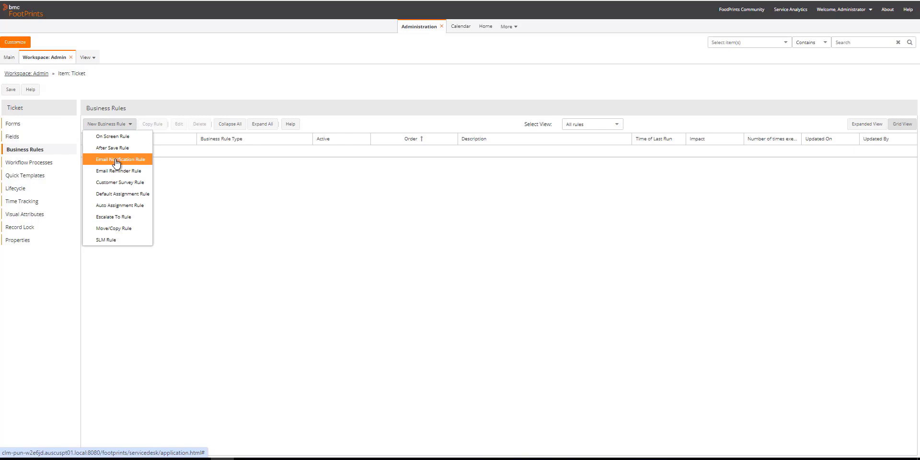
click(117, 162)
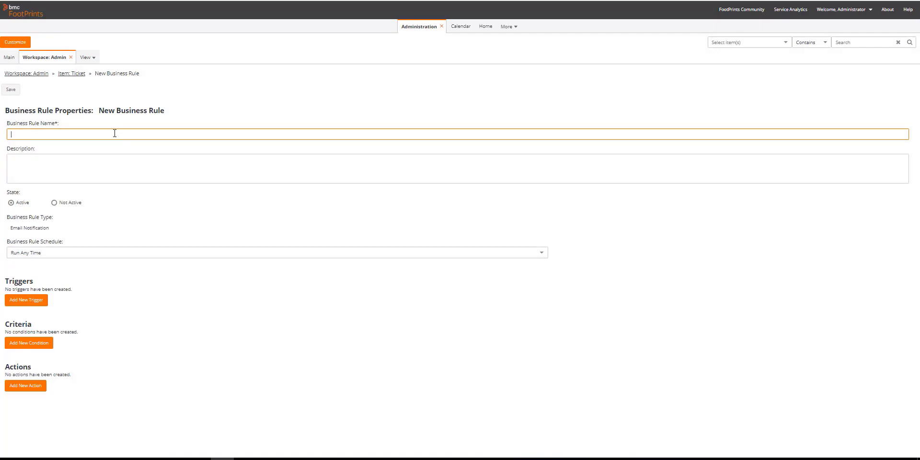
Step: Name it 'Ticket Close Notification' and add an After Save trigger that fires on update, not create
text(Ticket Close Notification)
click(27, 301)
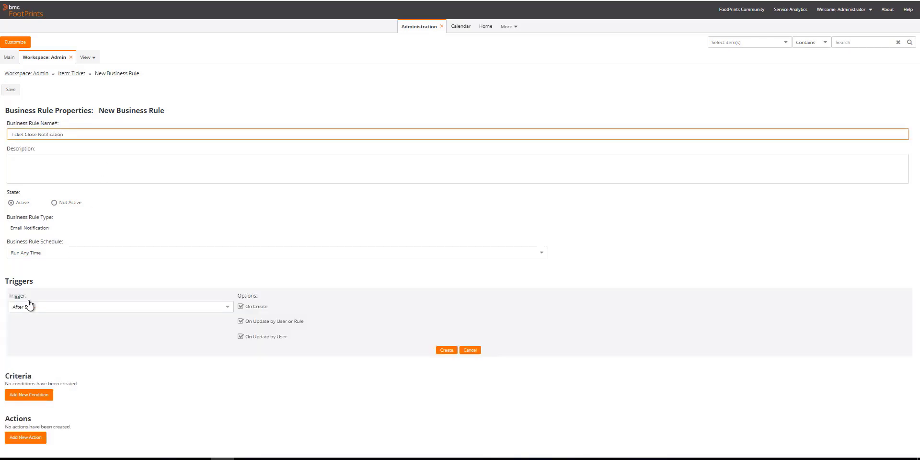
click(241, 307)
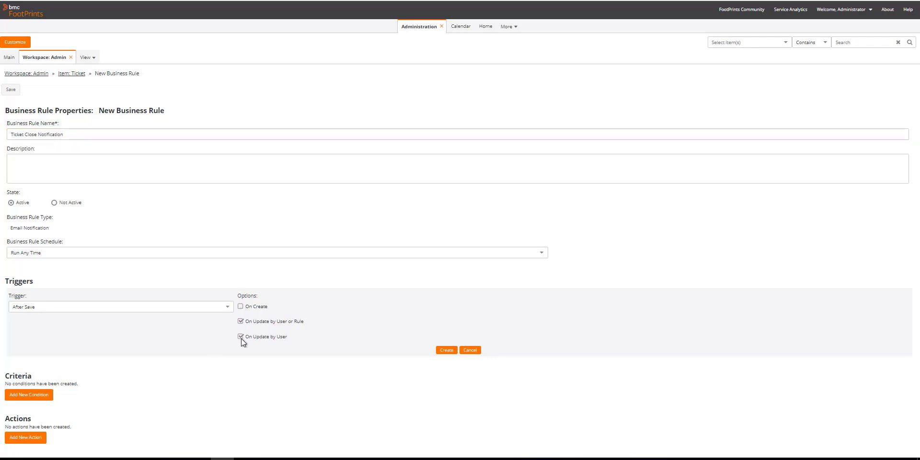
click(446, 350)
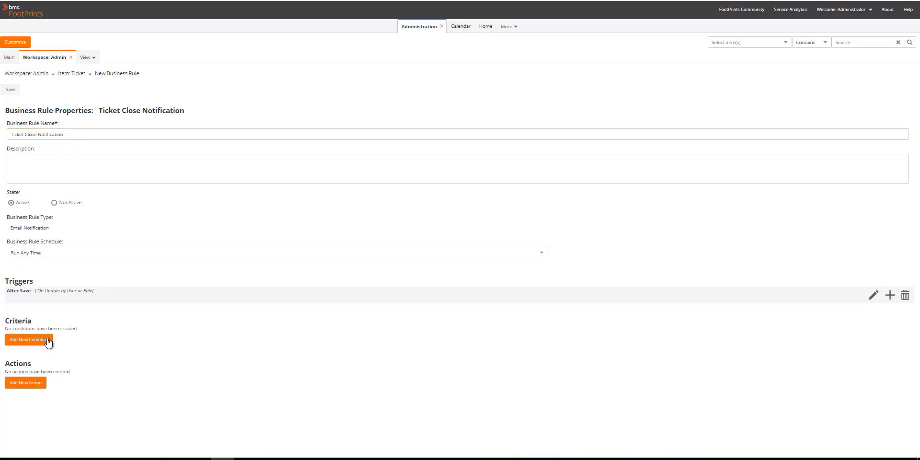
Step: Add the criterion Status equal to Closed
click(36, 340)
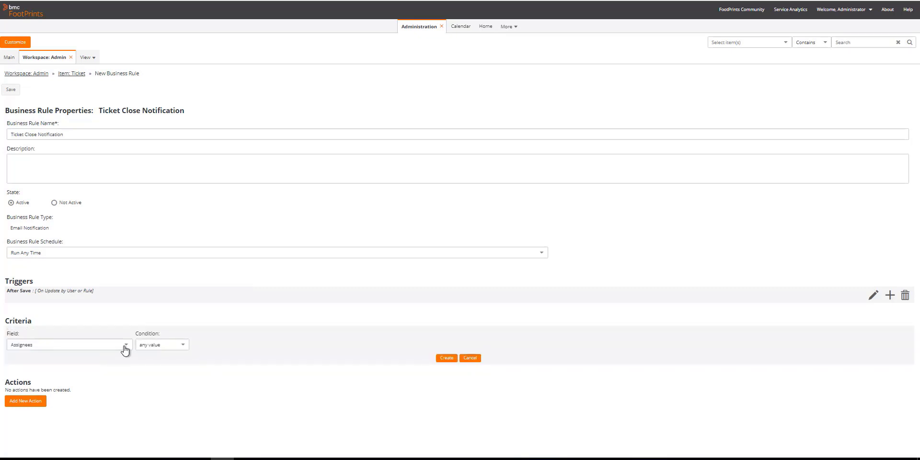
click(125, 346)
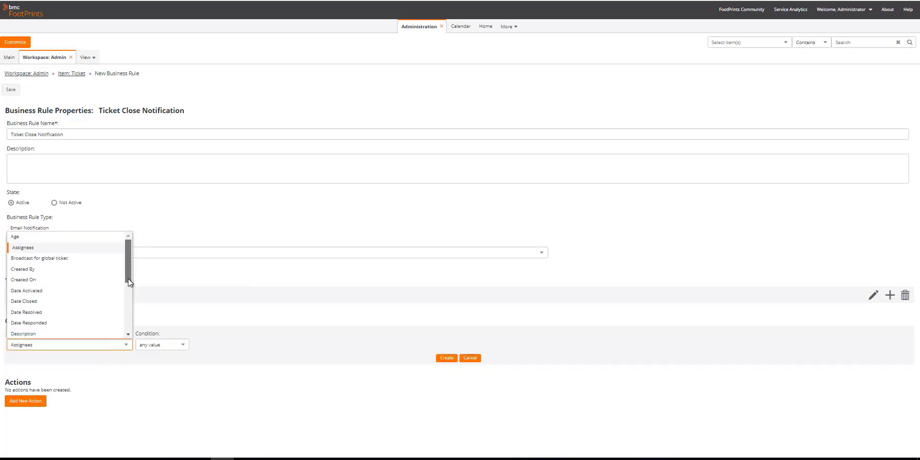
drag(127, 278, 118, 355)
click(66, 301)
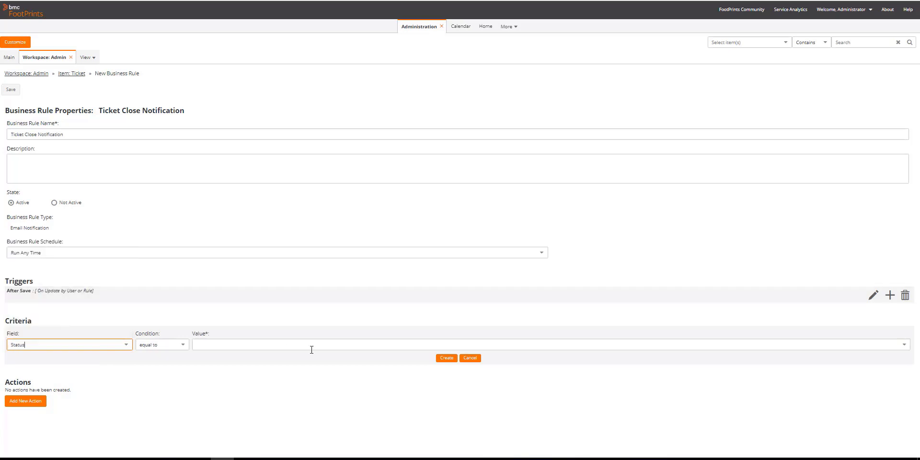
click(233, 346)
click(200, 366)
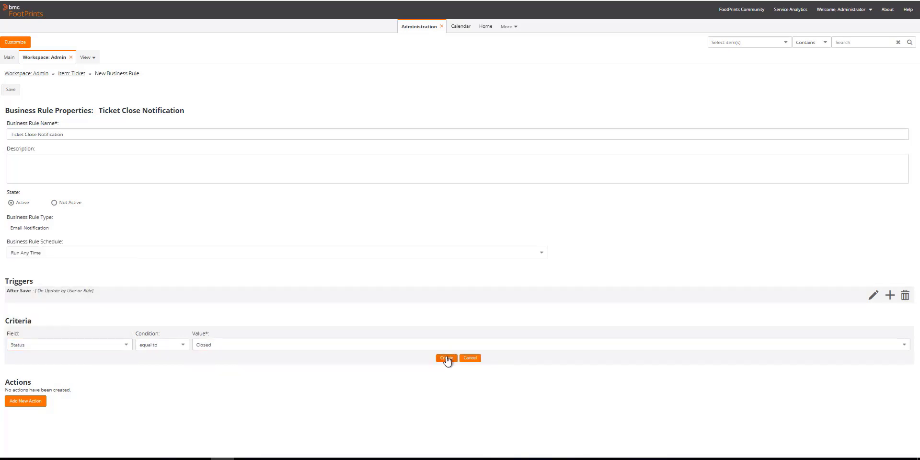
click(446, 359)
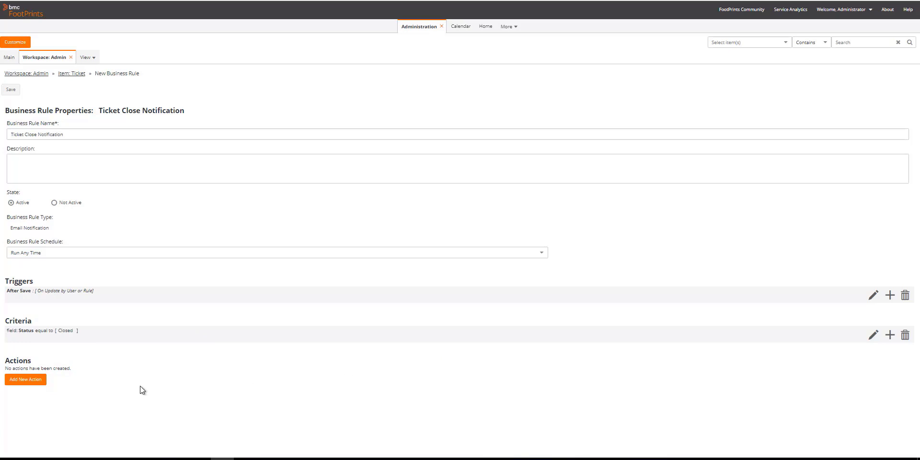
Step: Add an email action to the ticket submitter using the Ticket Close template, then save
click(21, 382)
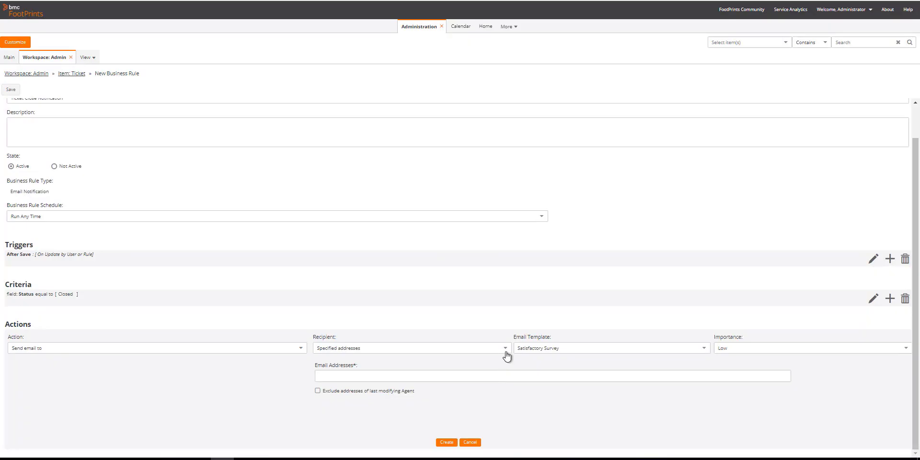
click(506, 349)
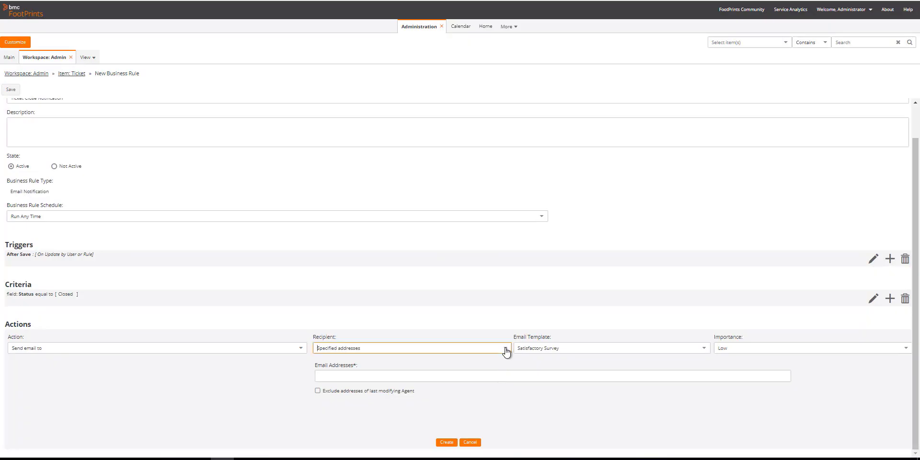
click(334, 424)
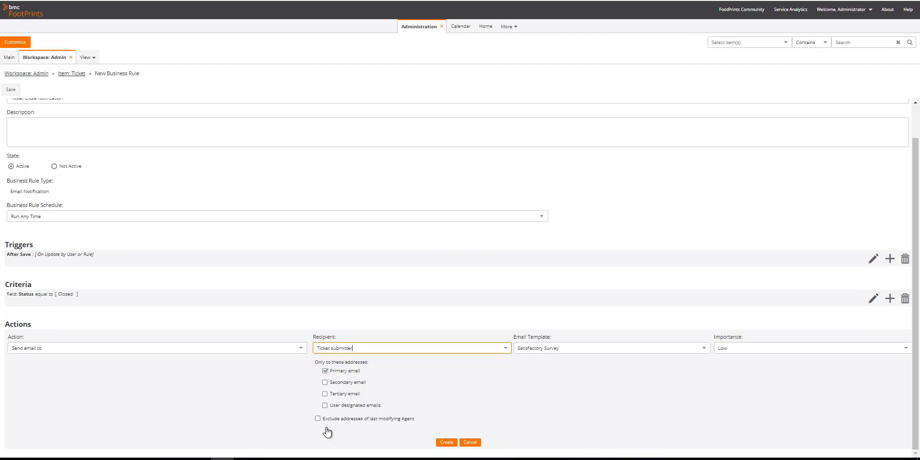
click(704, 350)
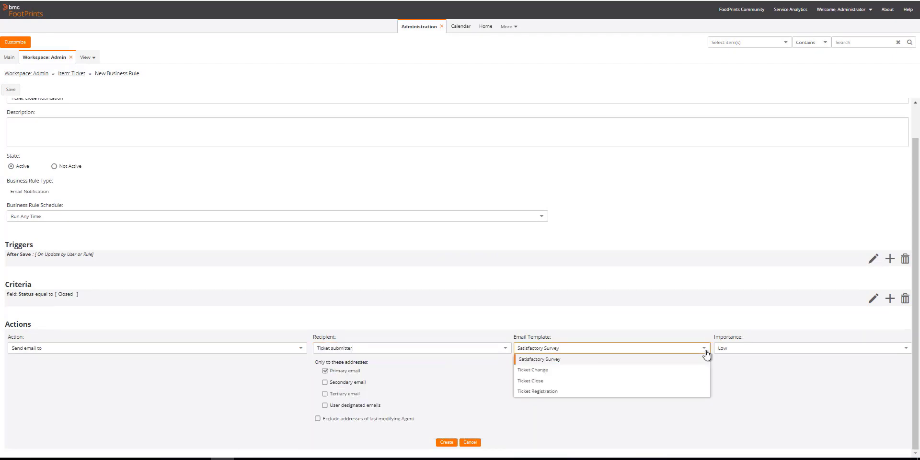
click(530, 382)
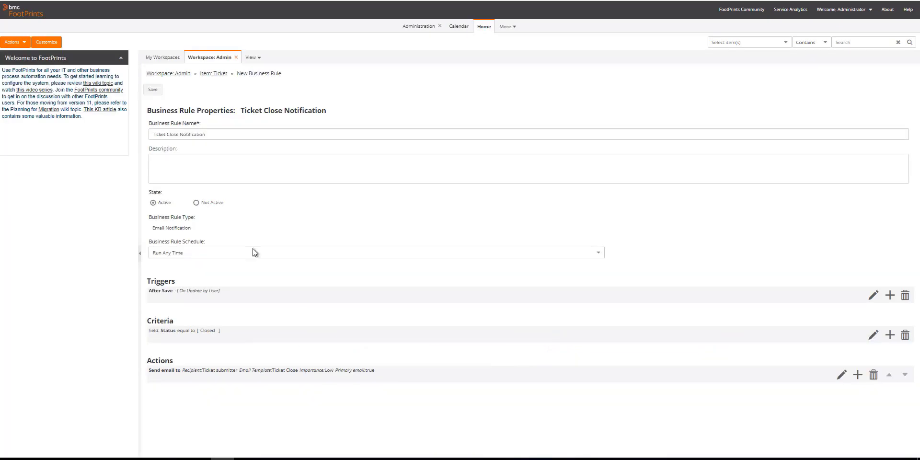
click(152, 91)
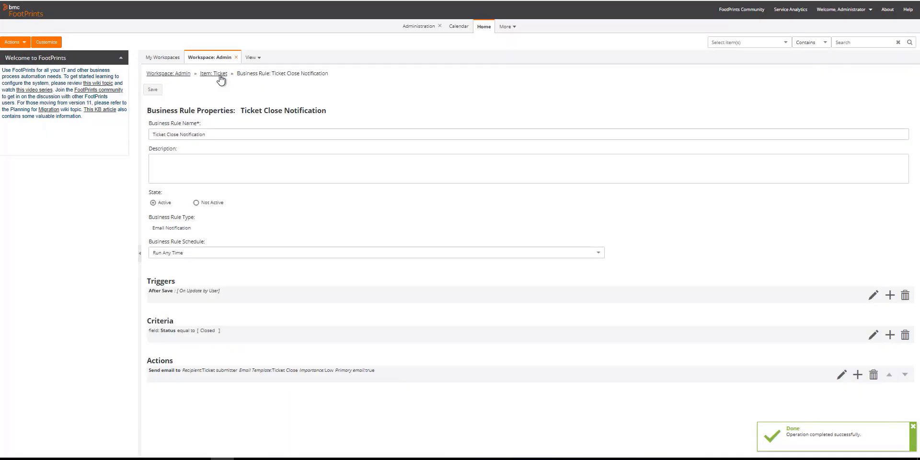
Step: Go back to the Admin workspace's Ticket business rules and start a new Auto Assignment rule
click(220, 75)
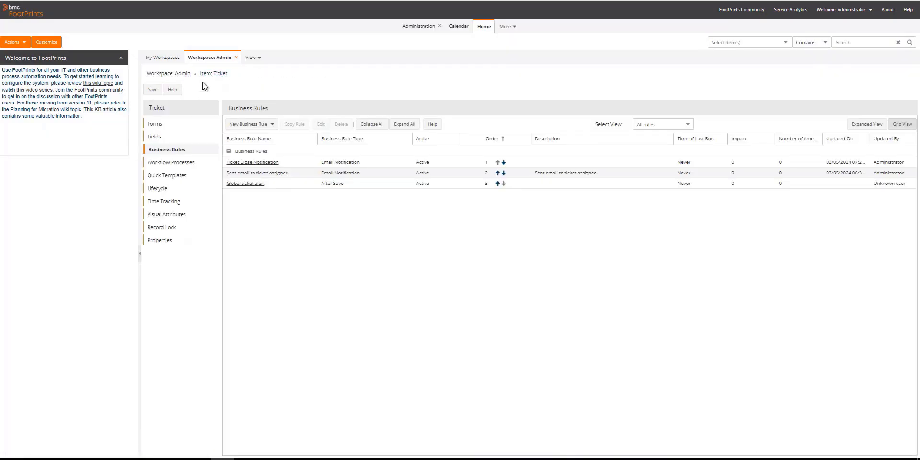
click(178, 74)
click(184, 89)
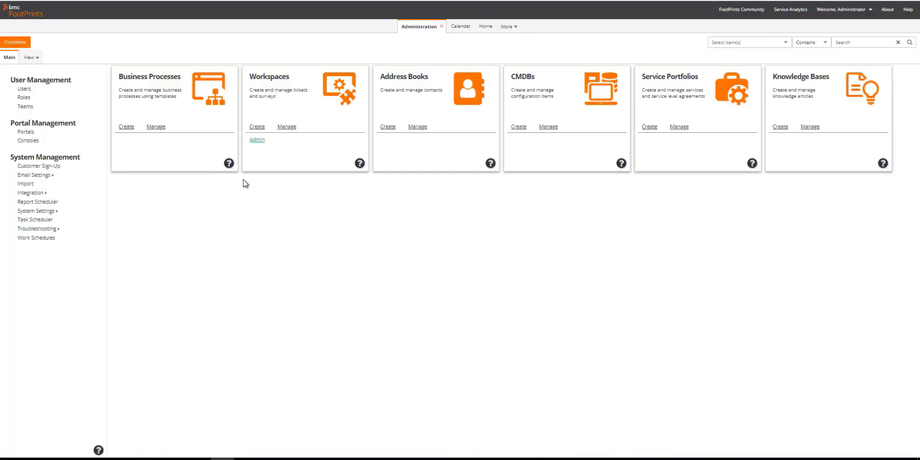
click(257, 140)
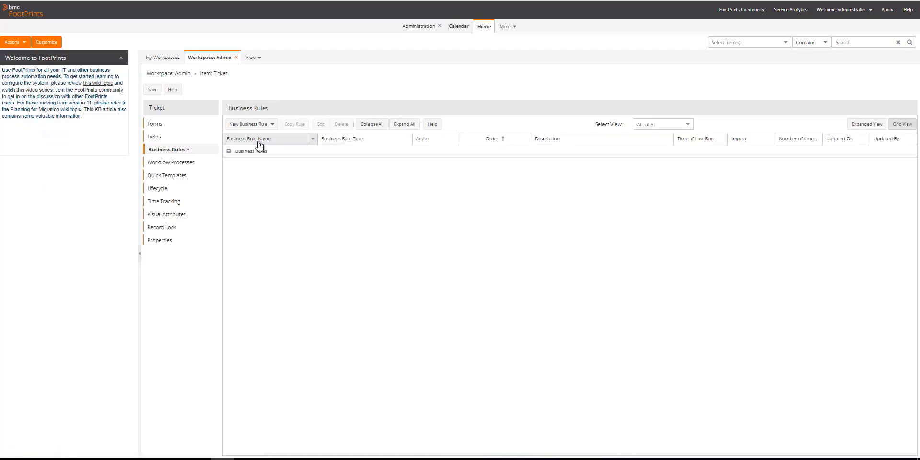
click(268, 125)
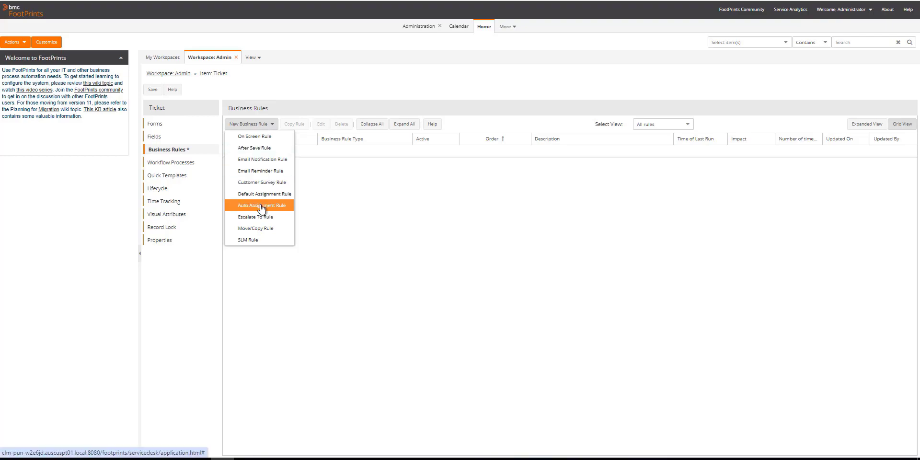
click(262, 206)
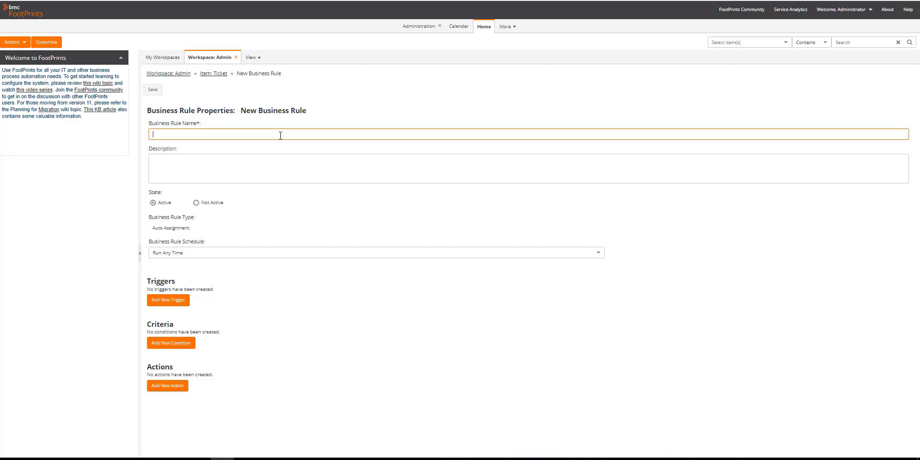
Step: Enter 'Ticket Auto Assignment' as both the rule name and its description
key(Tab)
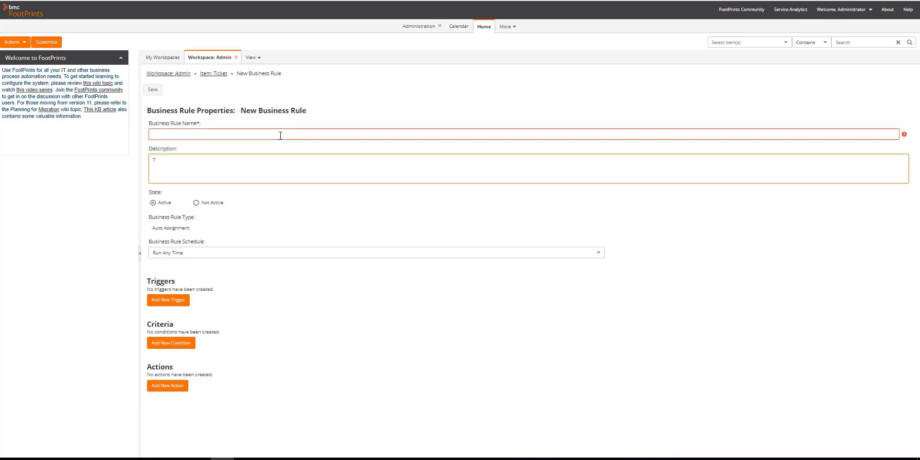
key(BackSpace)
click(280, 136)
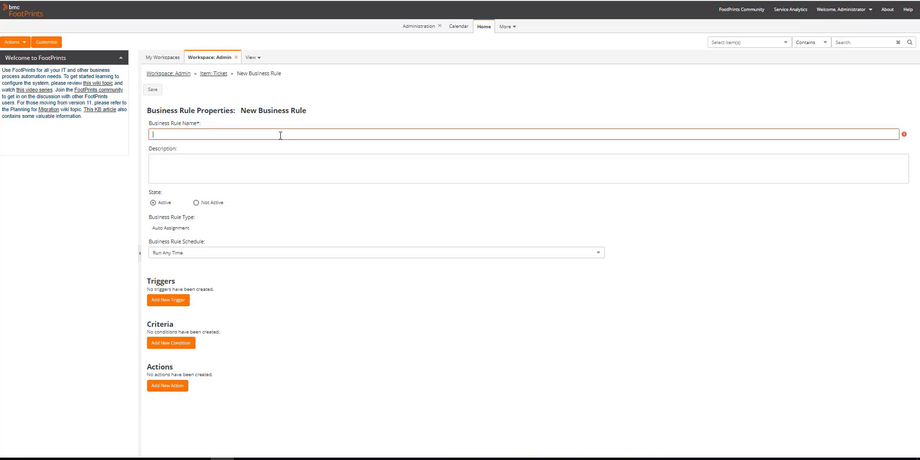
text(Ticket Auto Assignment)
drag(203, 134, 144, 135)
key(ctrl+c)
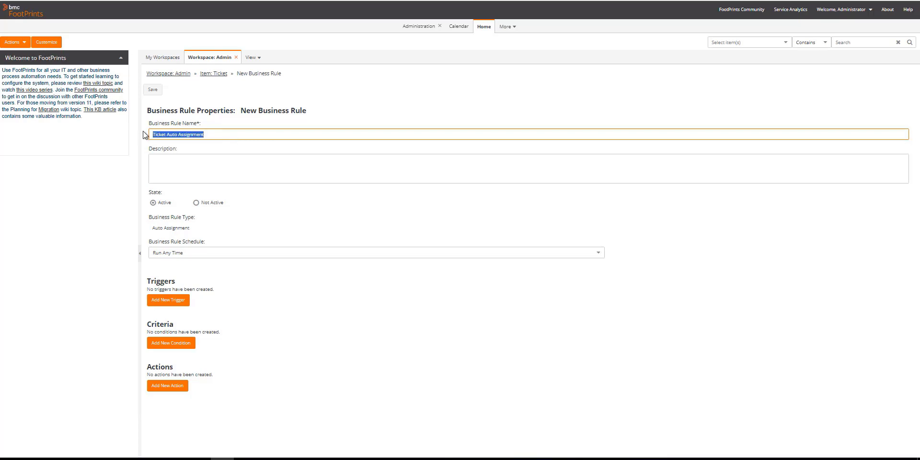
click(183, 170)
key(ctrl+v)
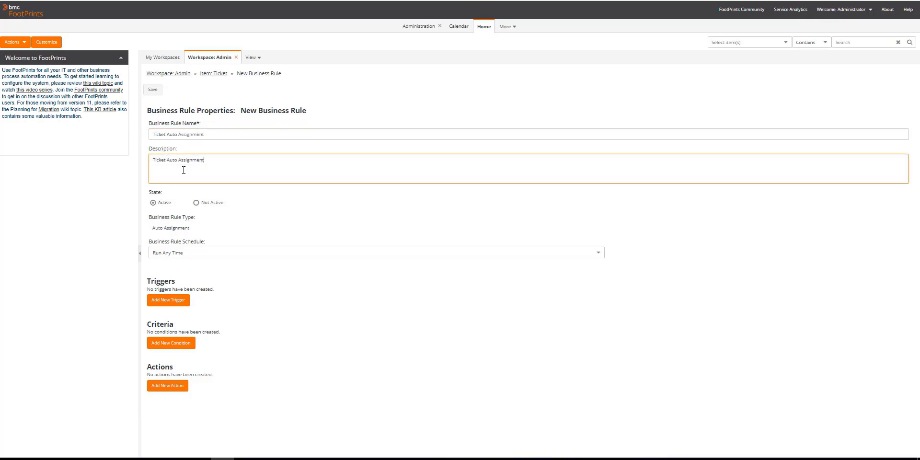
Step: Add an On Screen trigger that fires only on create
click(171, 305)
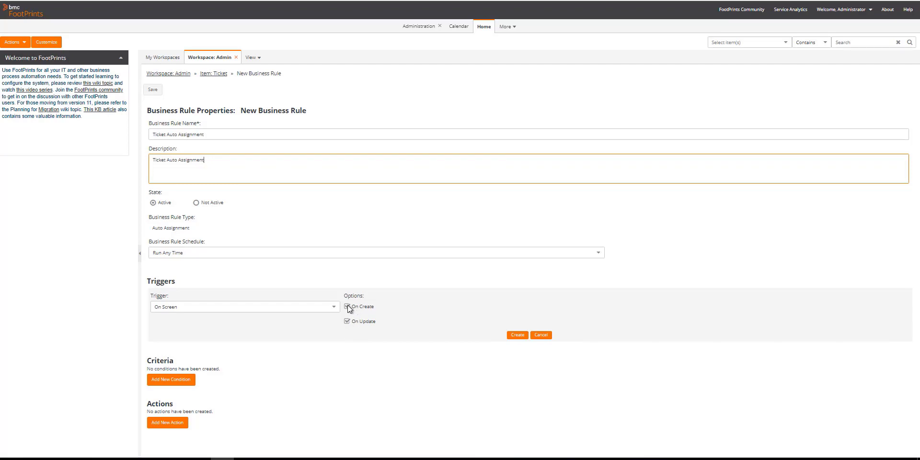
click(347, 321)
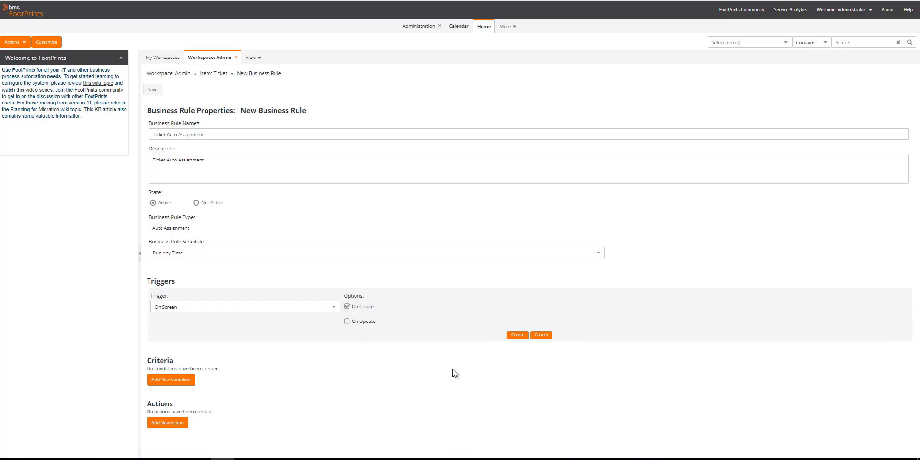
click(520, 335)
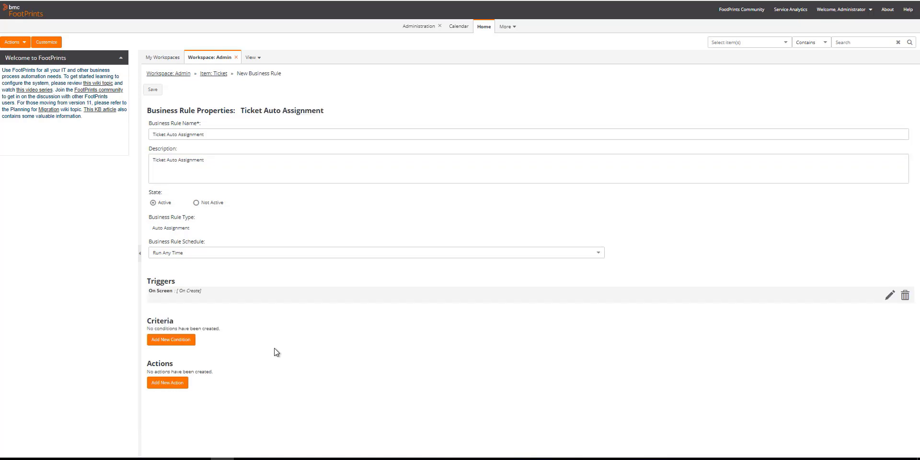
Step: Add a Change assignment of Ticket action assigning one selected user, then save the rule
click(168, 382)
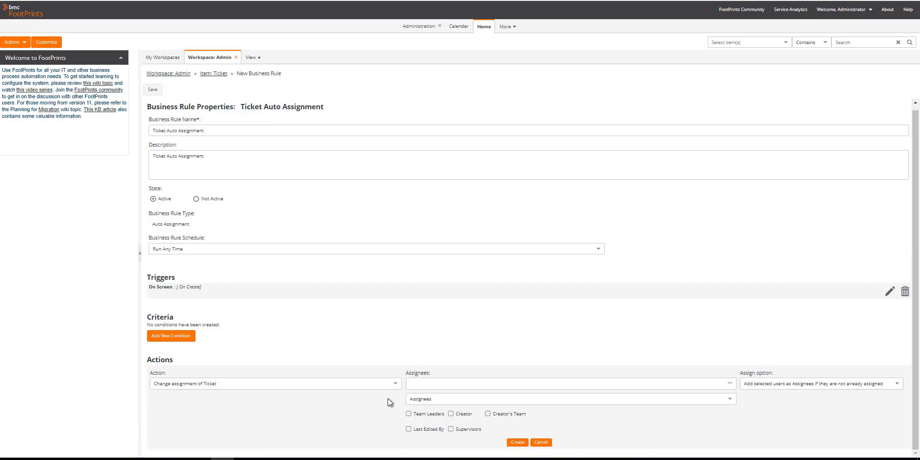
click(396, 385)
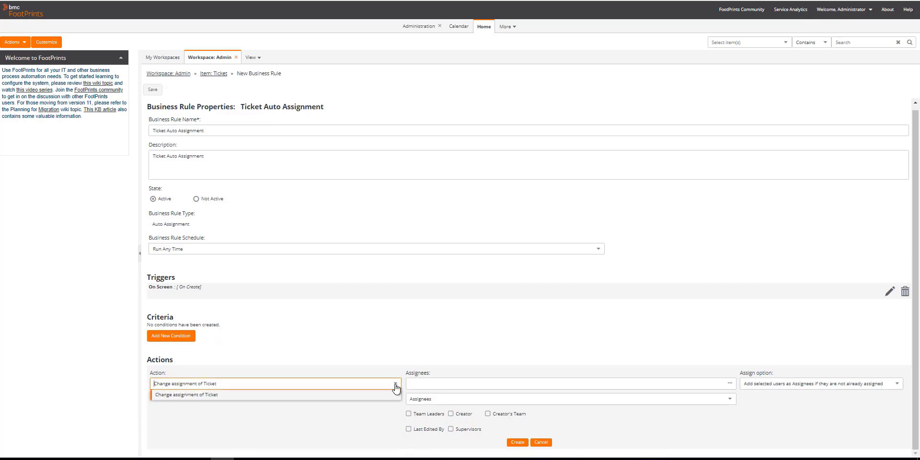
click(395, 385)
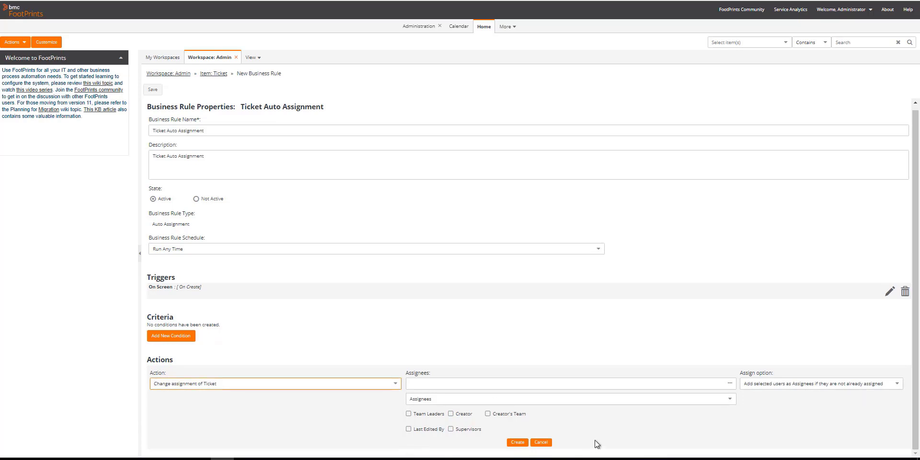
click(730, 383)
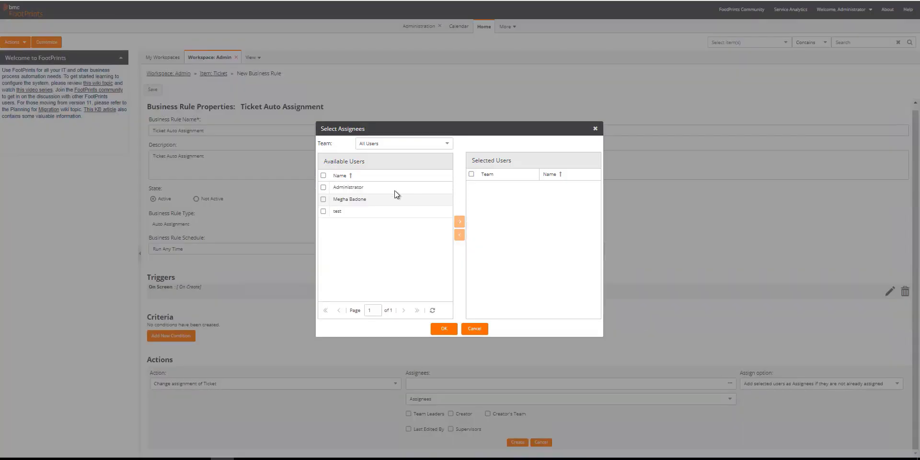
click(324, 199)
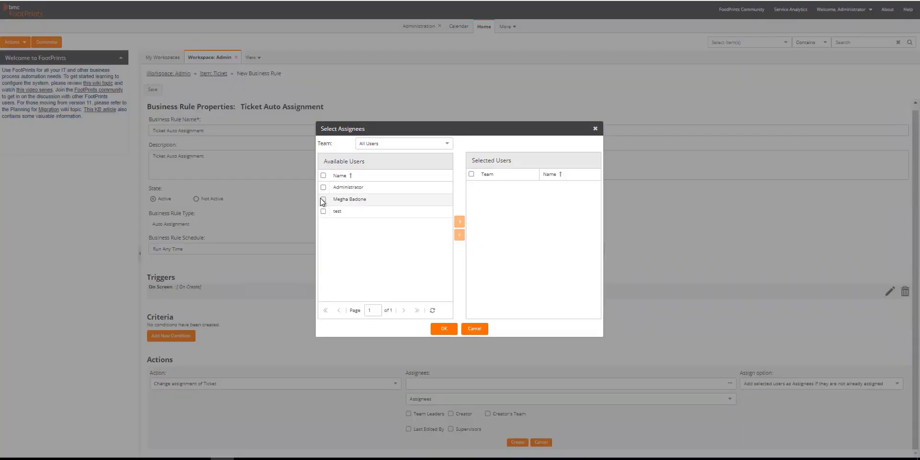
click(460, 223)
click(444, 329)
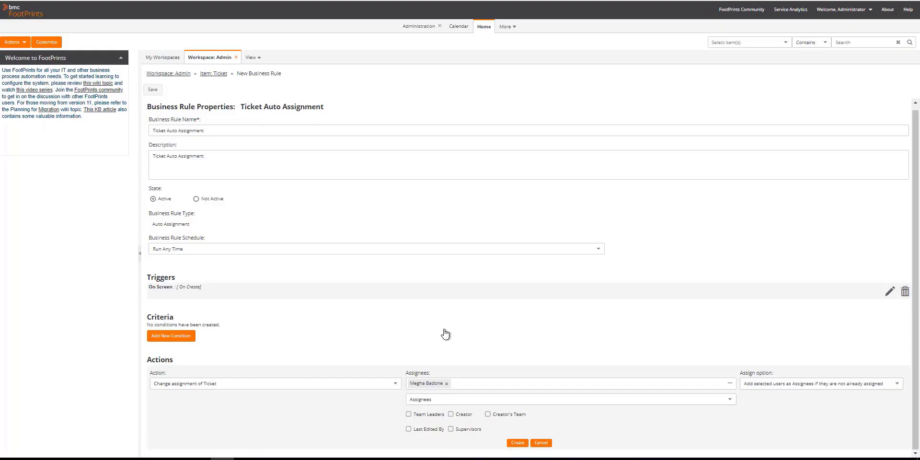
click(516, 443)
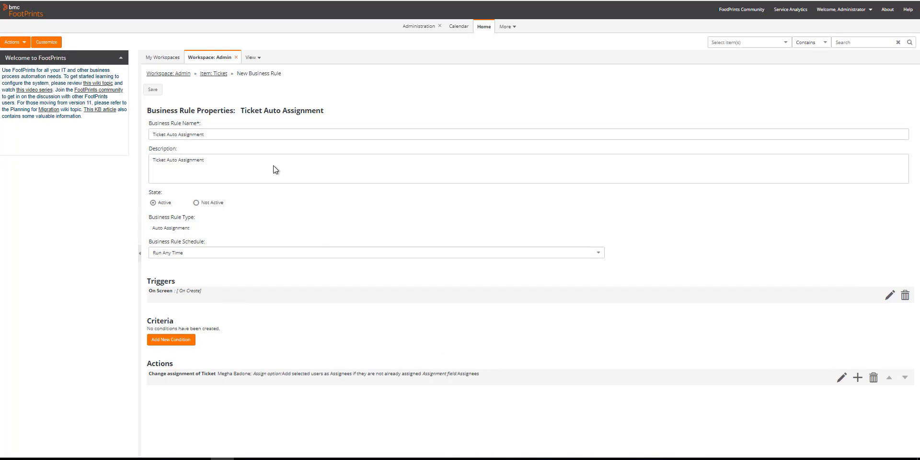
click(153, 91)
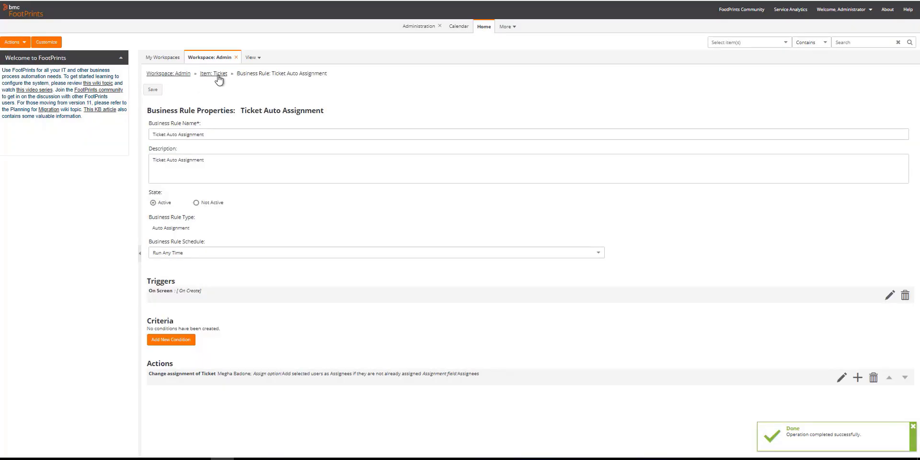
click(217, 75)
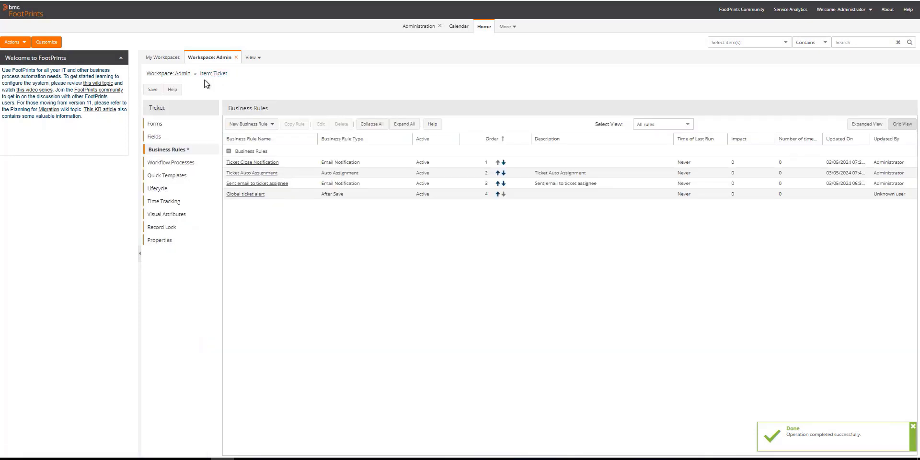
Step: Save and publish the Admin workspace from its overview, confirming the publish prompt
click(173, 73)
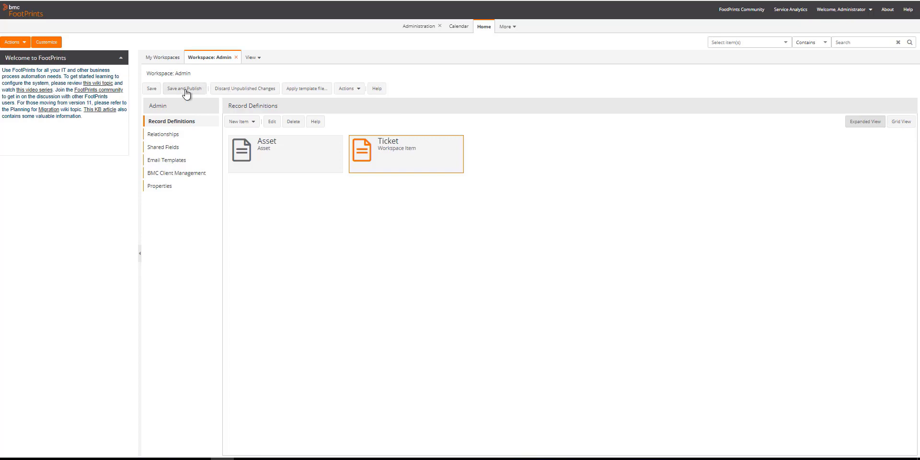
click(186, 91)
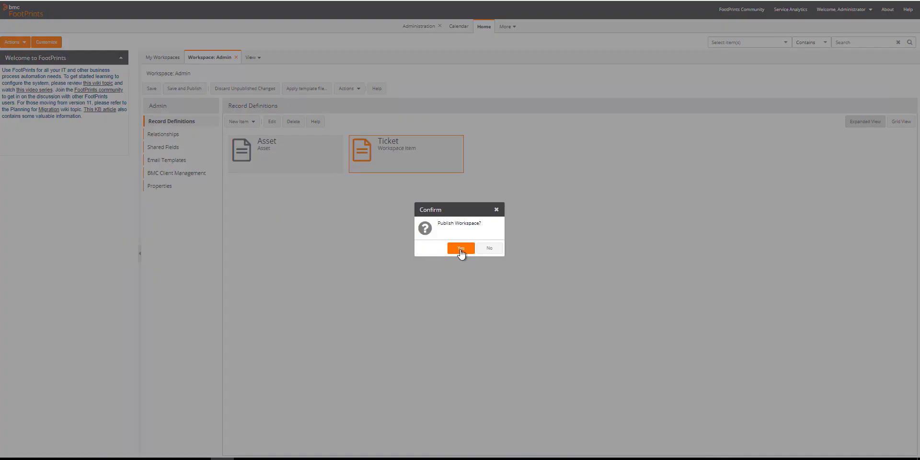
click(460, 248)
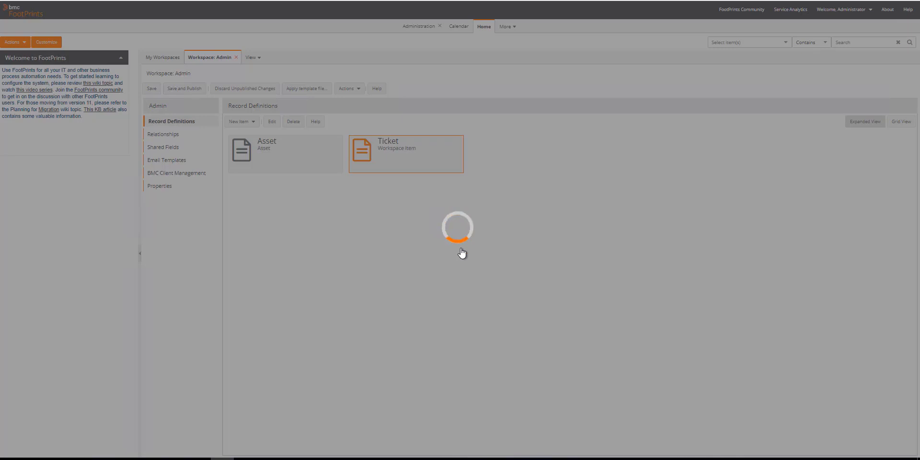
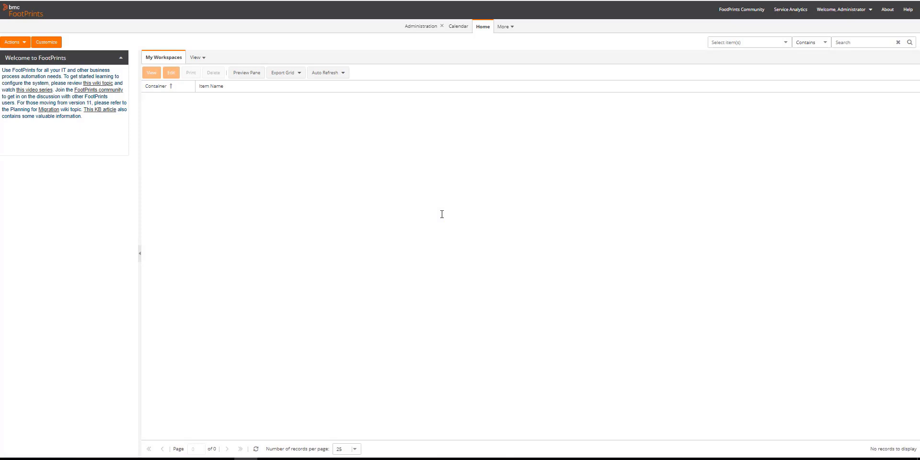
Step: Go to Server Configuration under Administration > System Settings
click(419, 30)
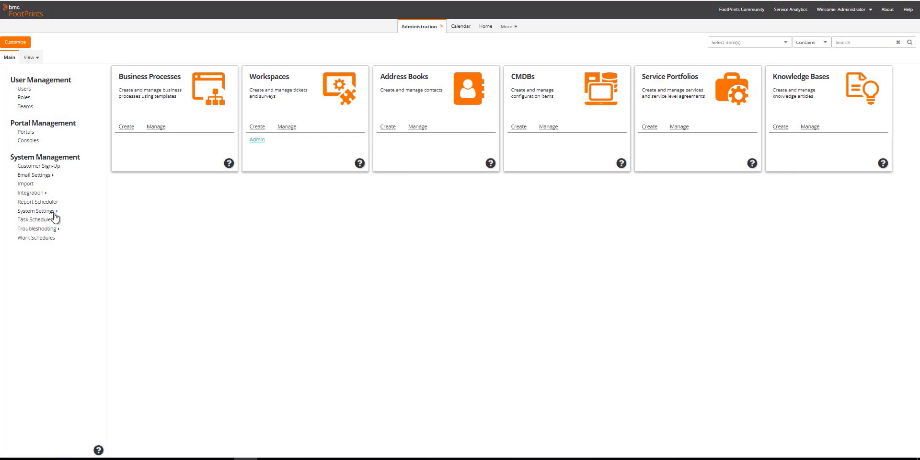
click(54, 212)
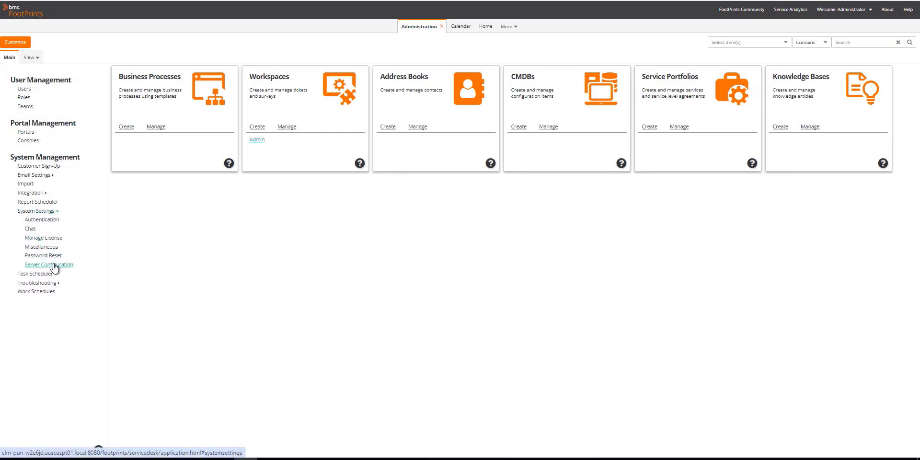
click(54, 265)
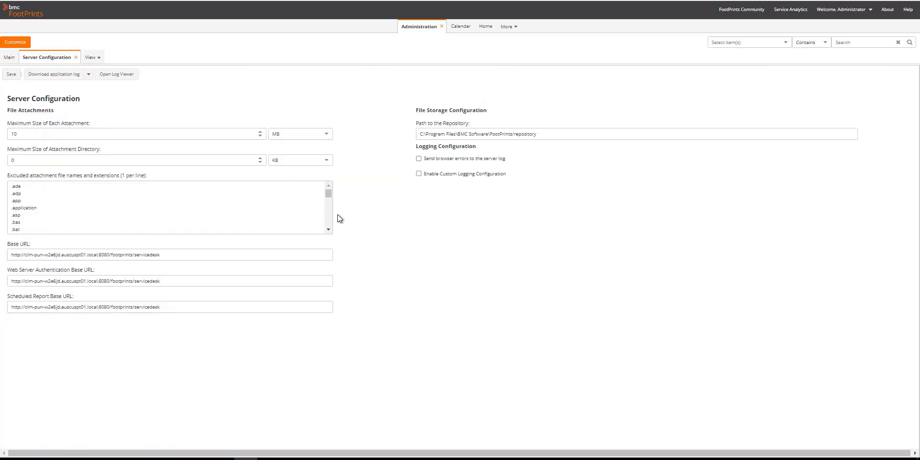
Step: Enable custom logging at Debug level for package core.rule, save it, and bring up File Explorer
click(419, 174)
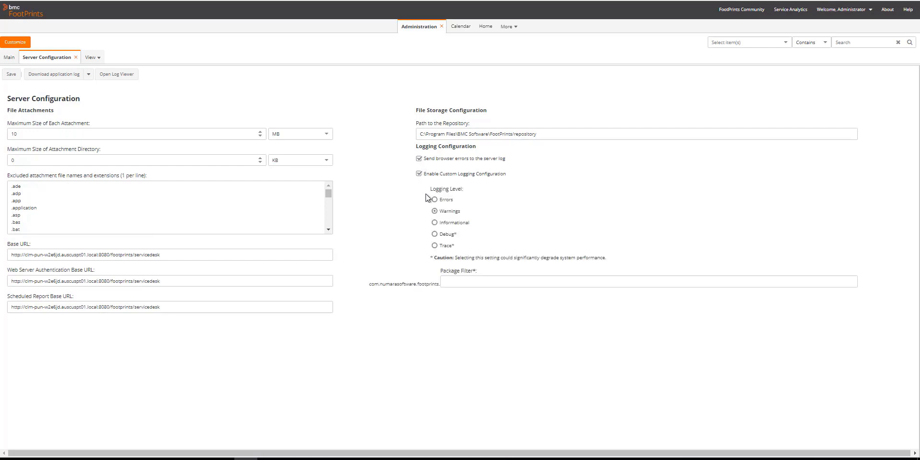
click(434, 234)
click(454, 281)
text(core.nu)
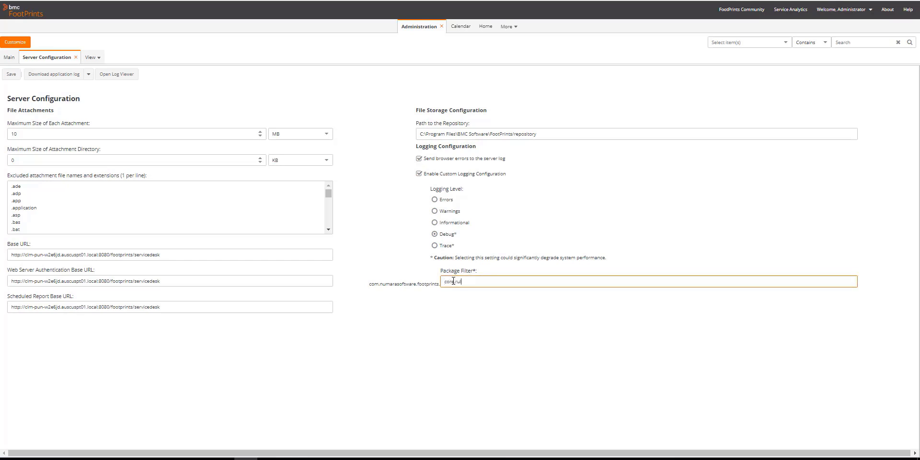
click(441, 309)
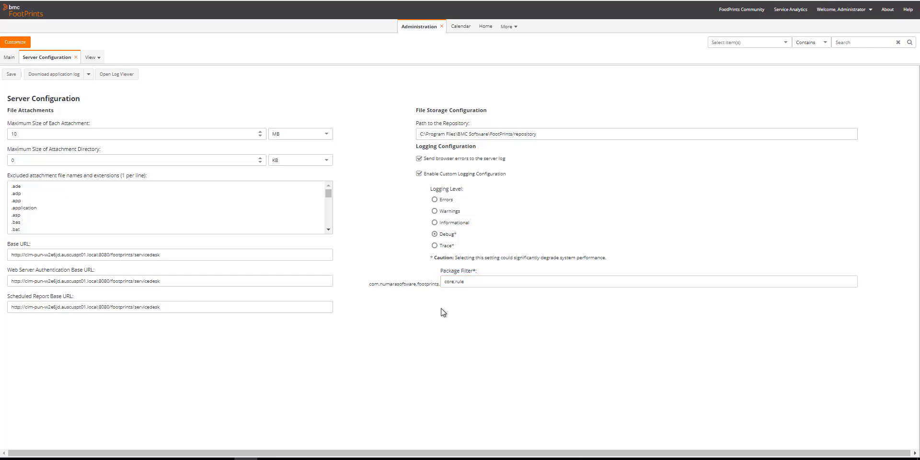
click(11, 74)
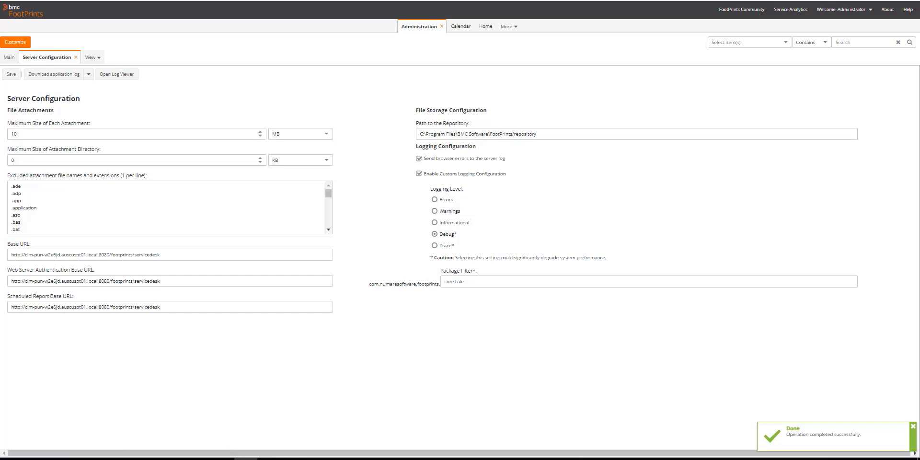
click(105, 459)
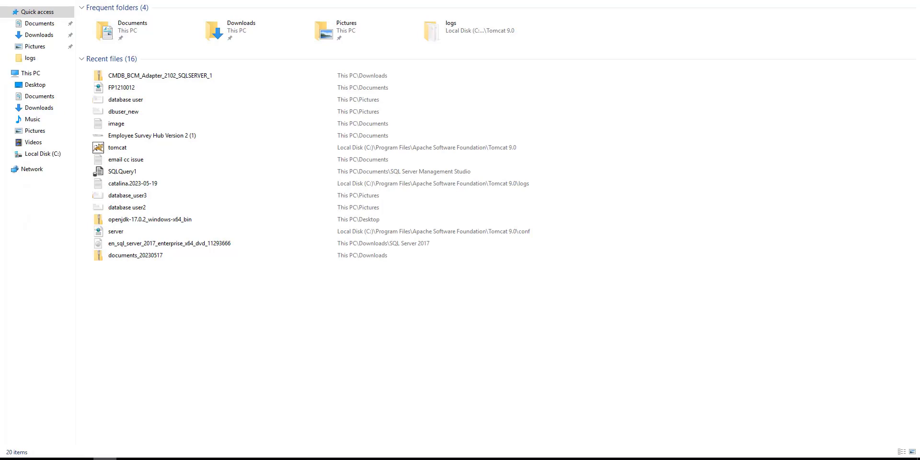
Step: Browse to C:\Program Files\BMC Software\FootPrints\conf
click(53, 155)
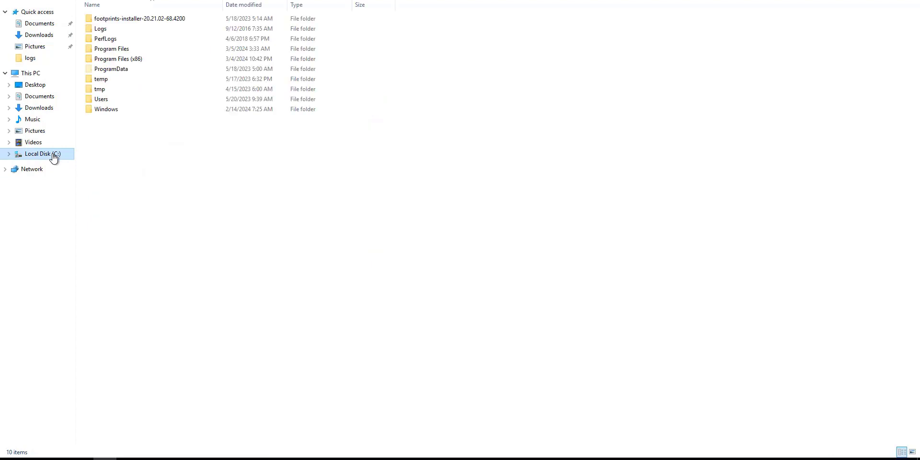
click(112, 50)
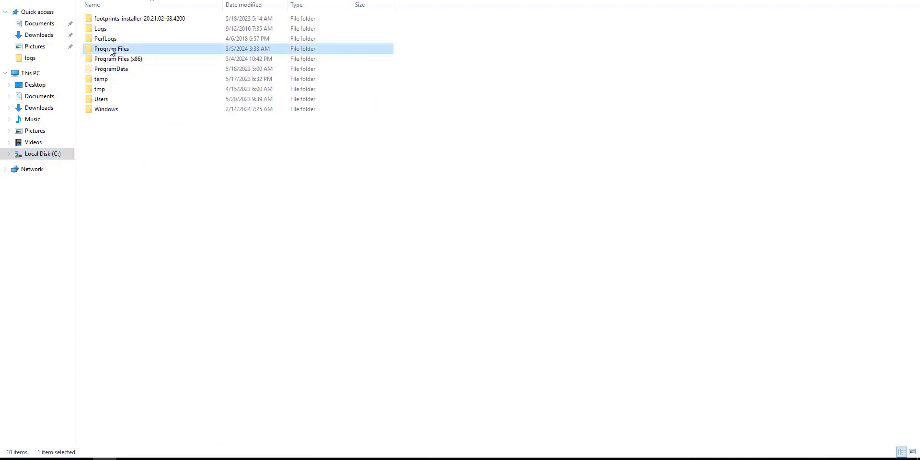
double_click(111, 50)
double_click(111, 38)
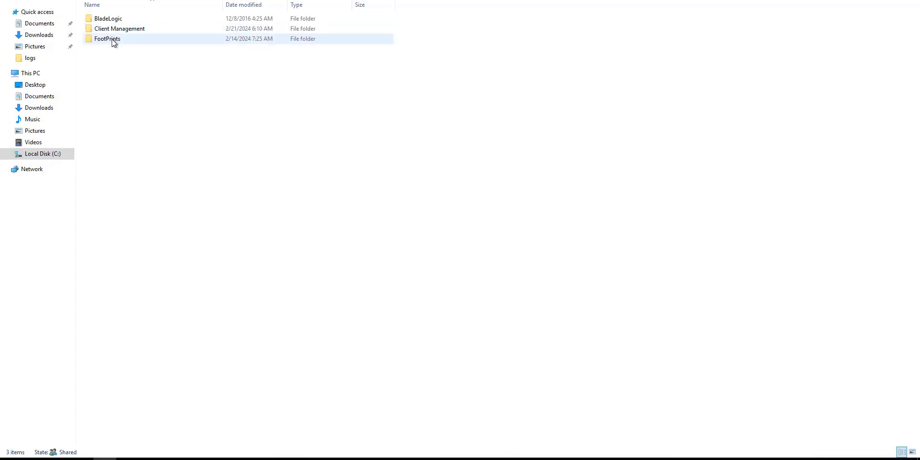
double_click(111, 39)
double_click(111, 39)
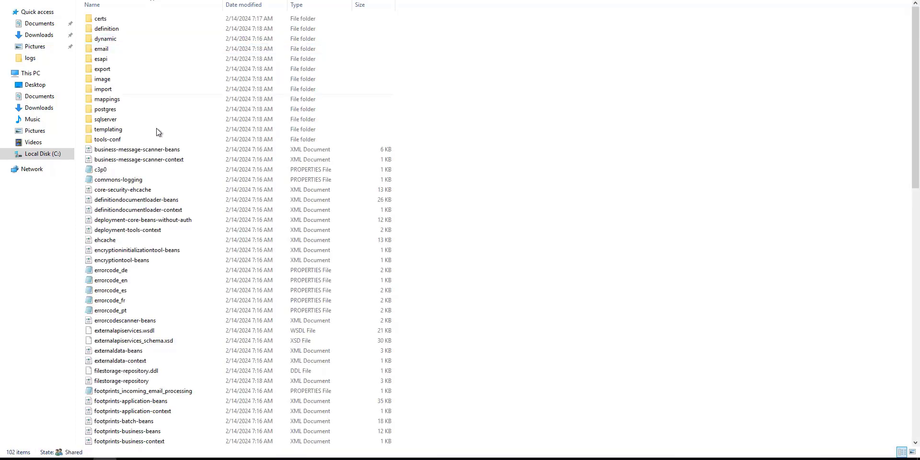
Step: Paste a backup copy of log4j2 onto the Desktop, then edit the original with Notepad++
click(156, 230)
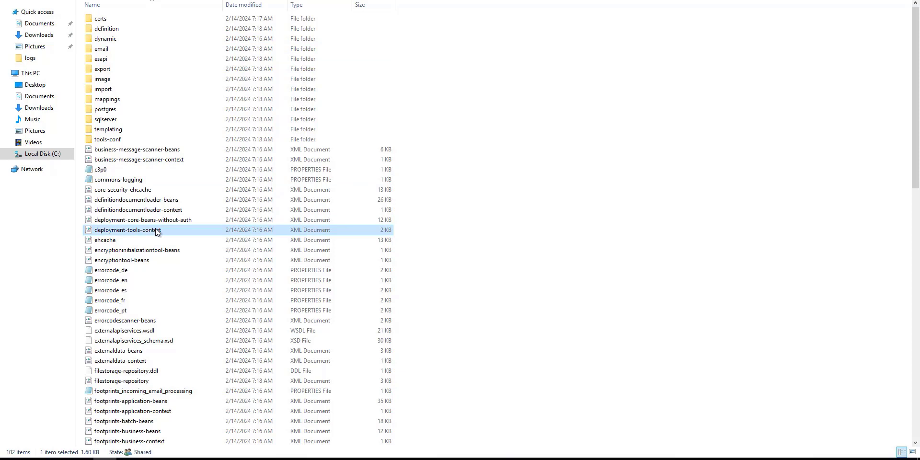
text(log)
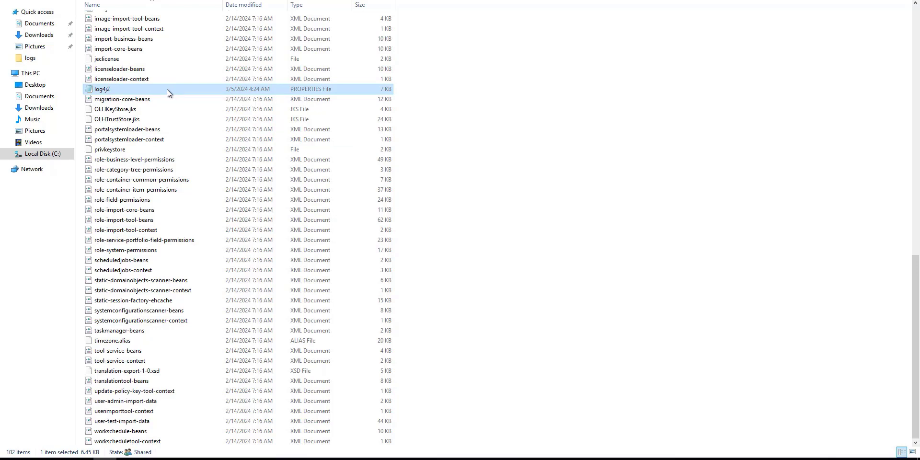
click(36, 86)
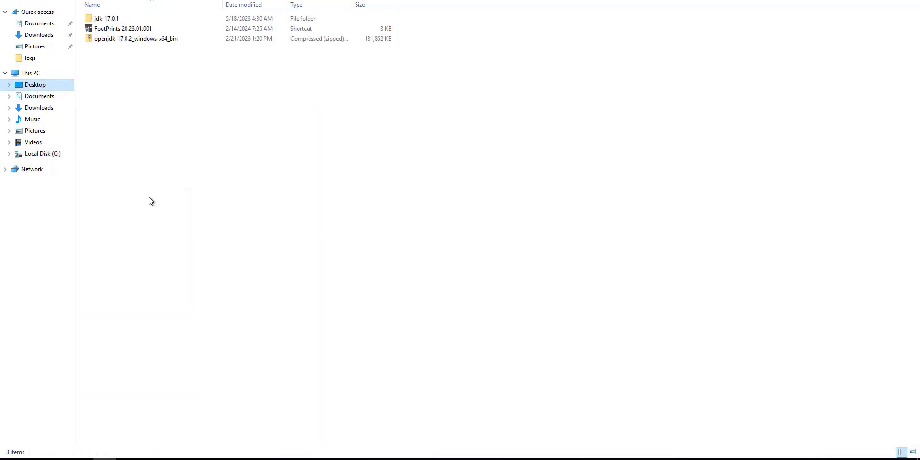
key(ctrl+v)
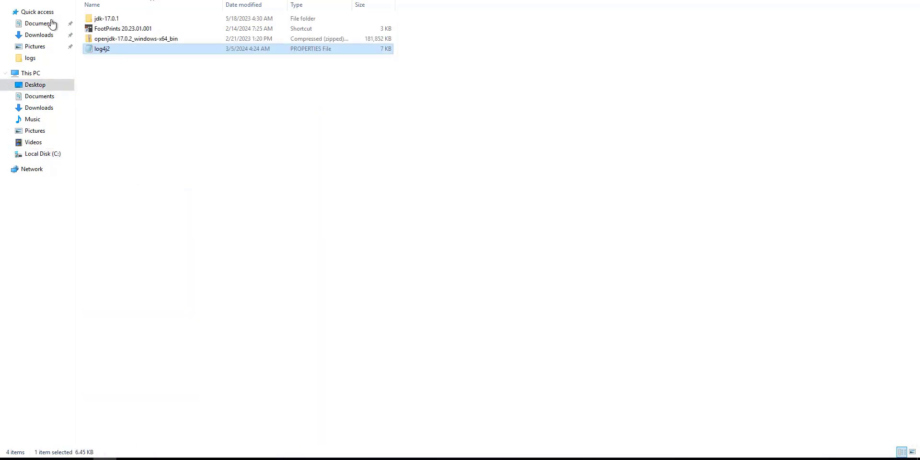
key(alt+Left)
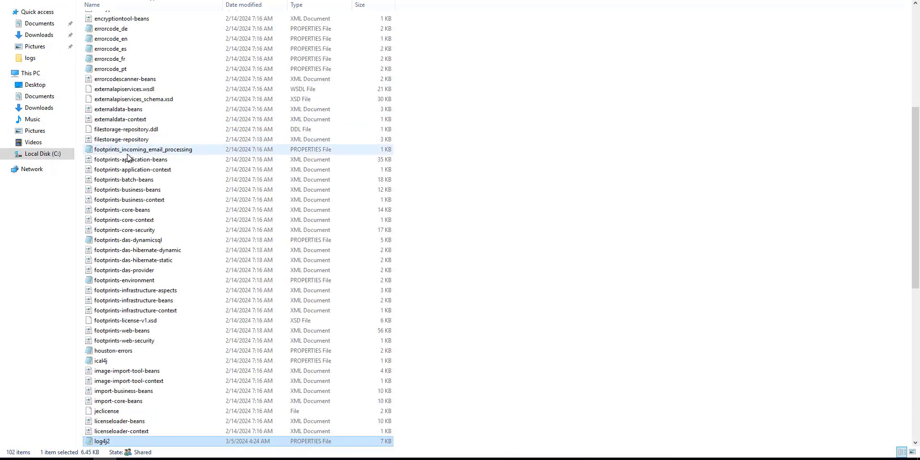
right_click(143, 441)
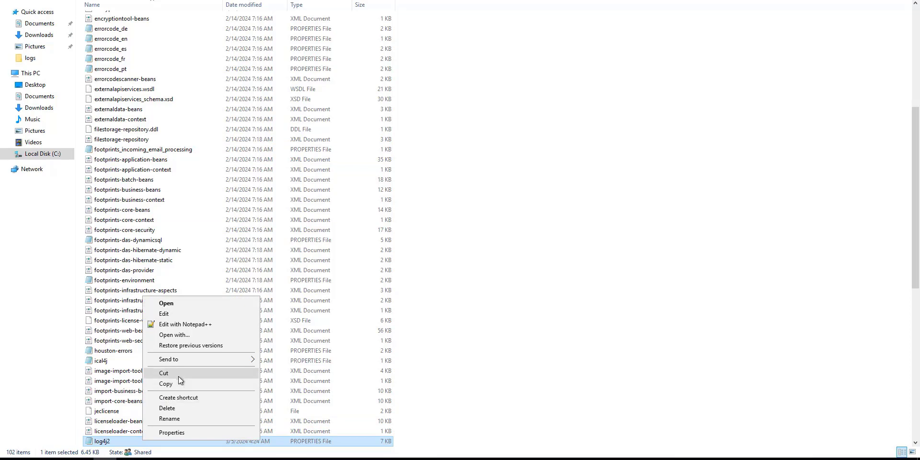
click(192, 329)
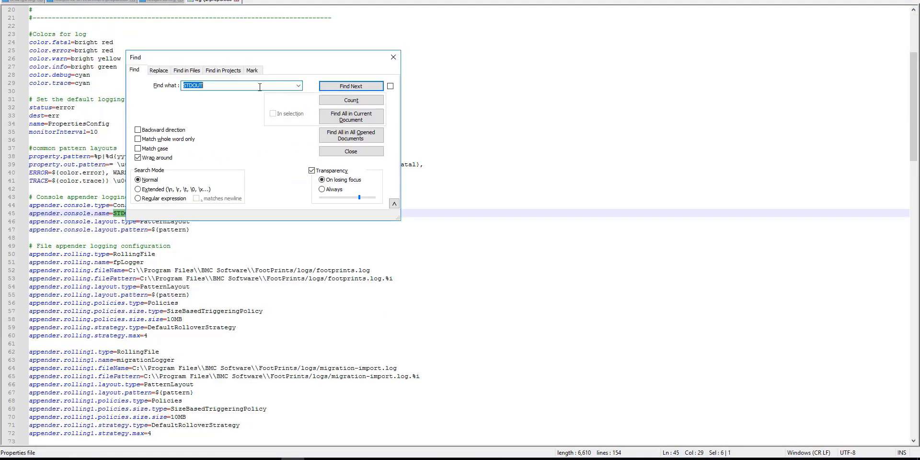
Step: Search the log4j2 file for 'debug' to locate the DroolsWorkingMemoryLogger level
click(260, 87)
key(BackSpace)
key(BackSpace)
key(BackSpace)
key(BackSpace)
key(BackSpace)
text(debug)
key(Return)
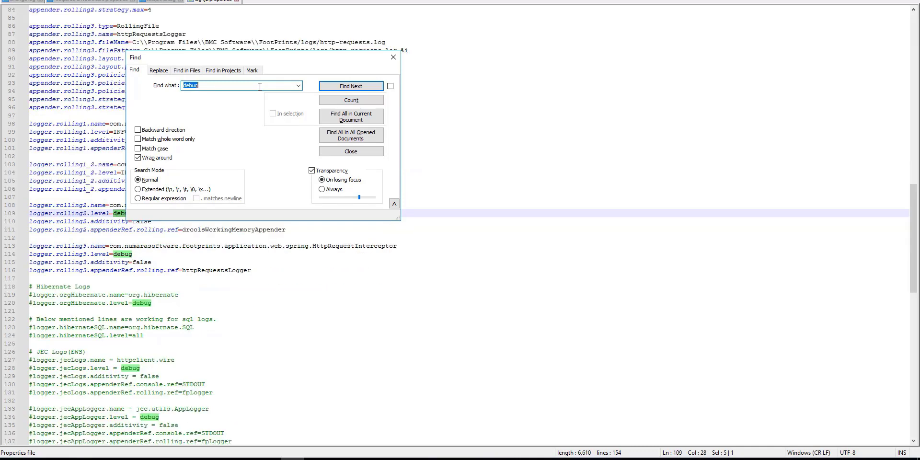
click(393, 57)
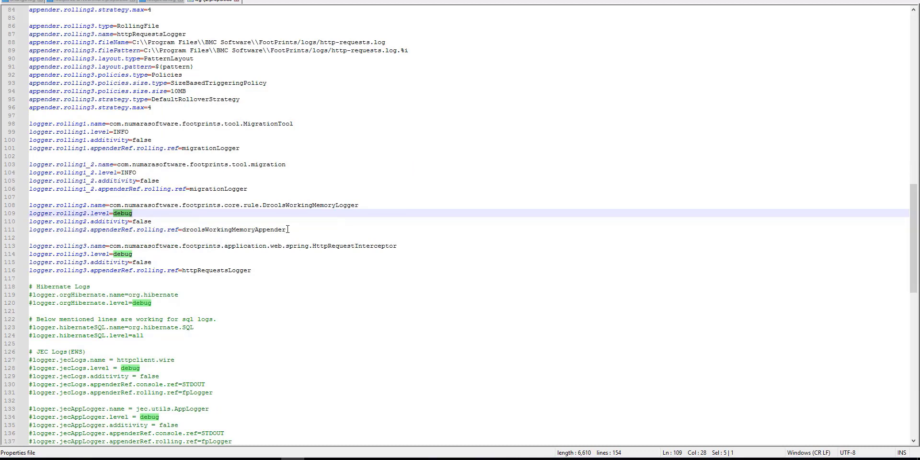
Step: Change the logger level on line 109 from debug to trace
click(136, 214)
drag(136, 214, 115, 213)
click(115, 214)
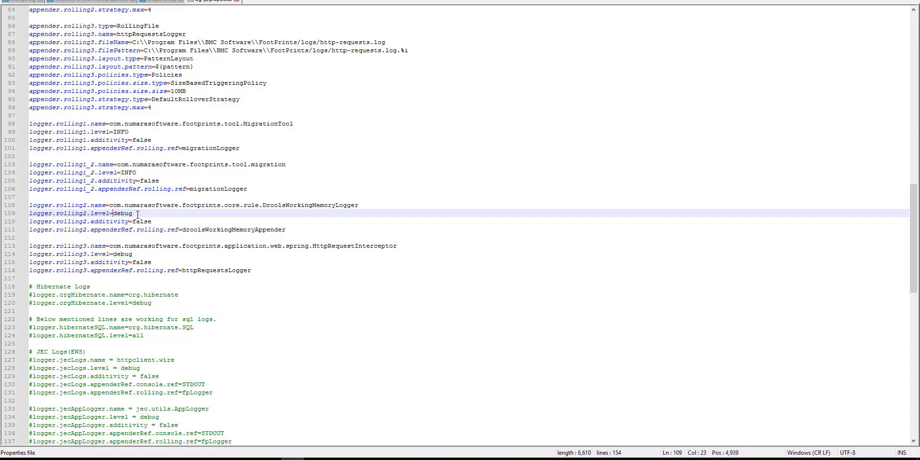
key(BackSpace)
key(BackSpace)
key(ctrl+z)
click(137, 214)
key(BackSpace)
key(BackSpace)
key(BackSpace)
key(BackSpace)
key(BackSpace)
text(trace)
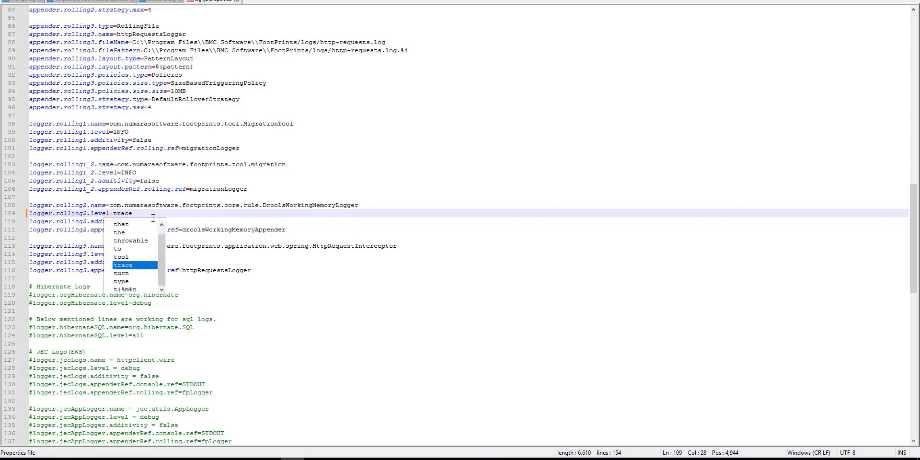
key(Escape)
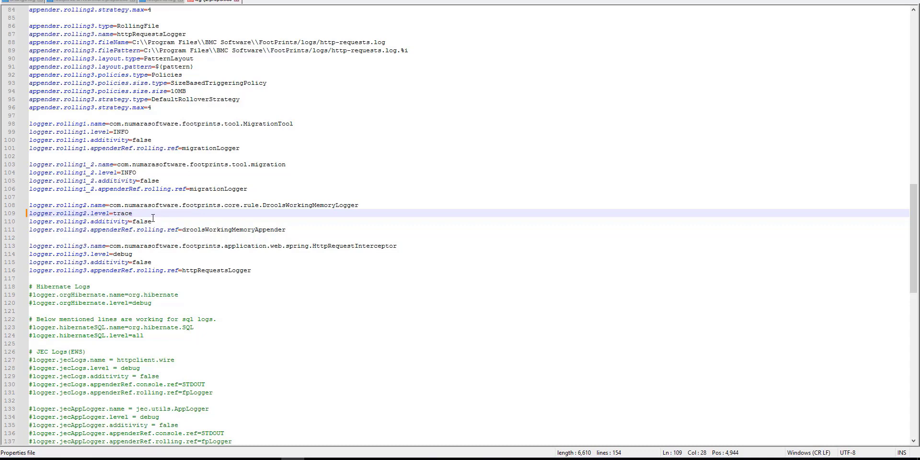
click(222, 365)
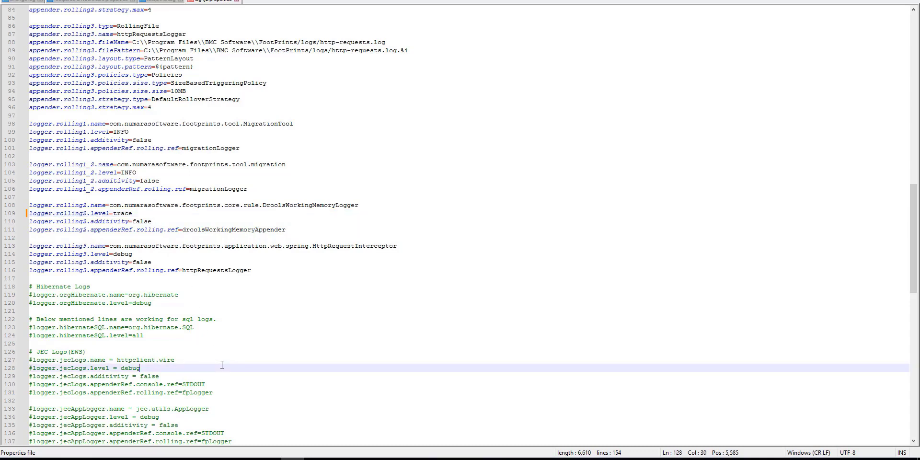
Step: Find WARN and change rootLogger.level on line 147 to trace
key(ctrl+f)
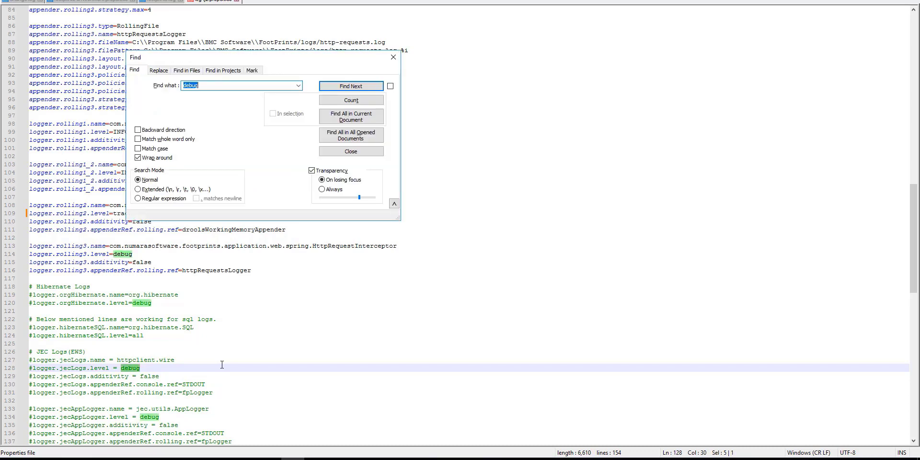
text(WARN)
key(Return)
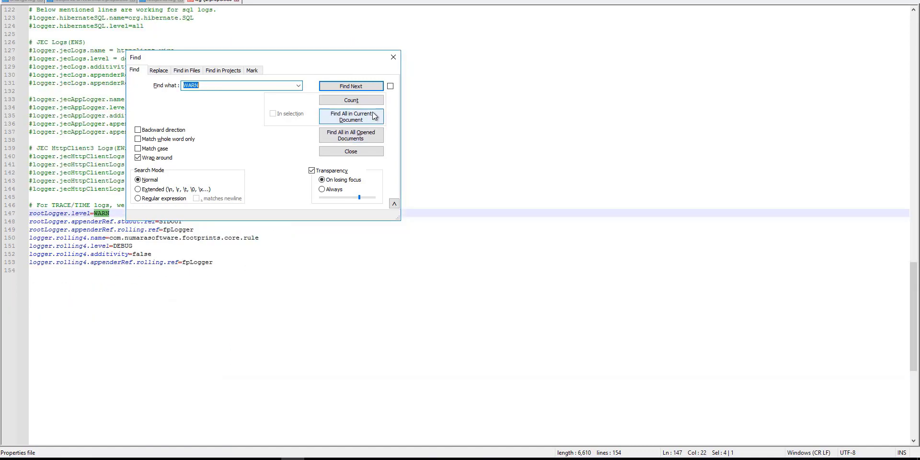
click(393, 56)
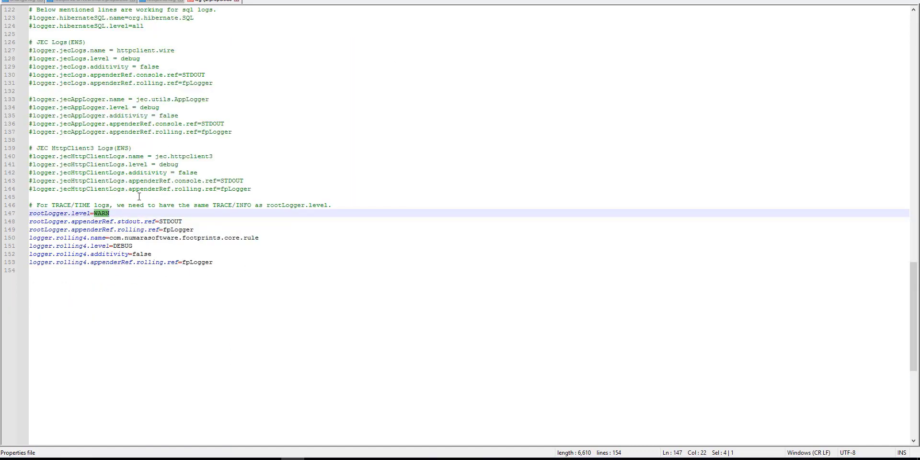
click(124, 214)
key(BackSpace)
key(BackSpace)
key(BackSpace)
key(BackSpace)
text(trac)
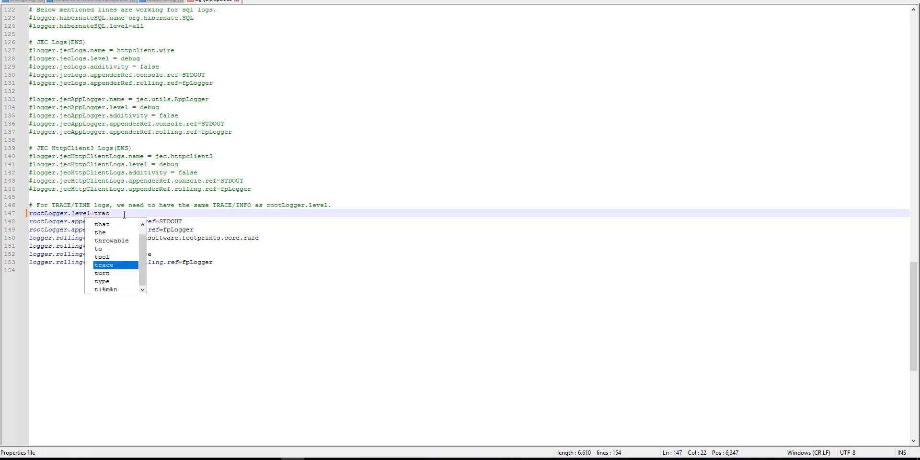
key(Return)
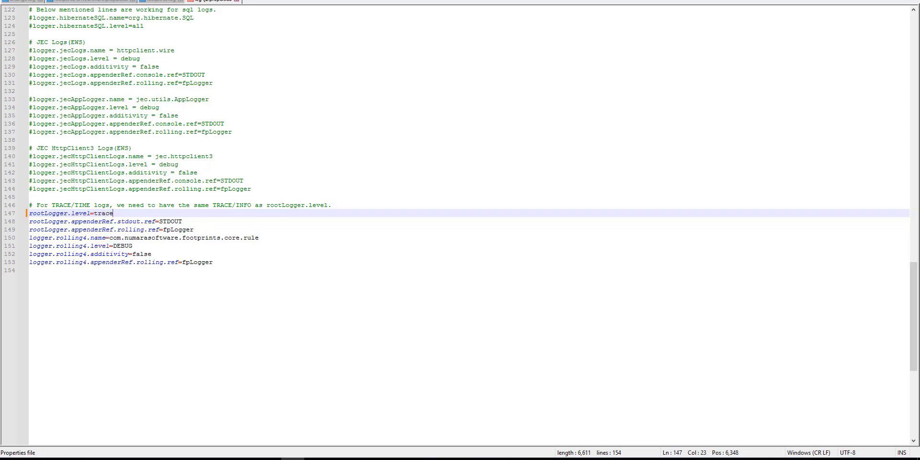
Step: Save the edited log4j2 properties file via the File menu
key(alt+f)
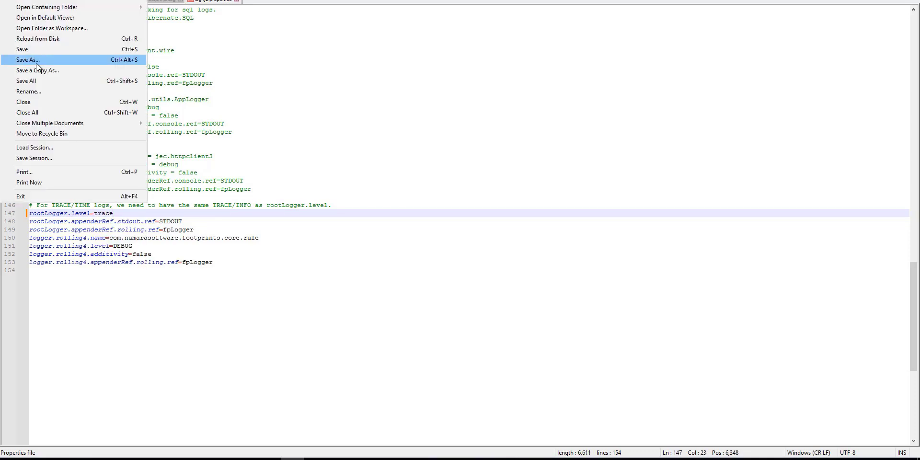
click(35, 50)
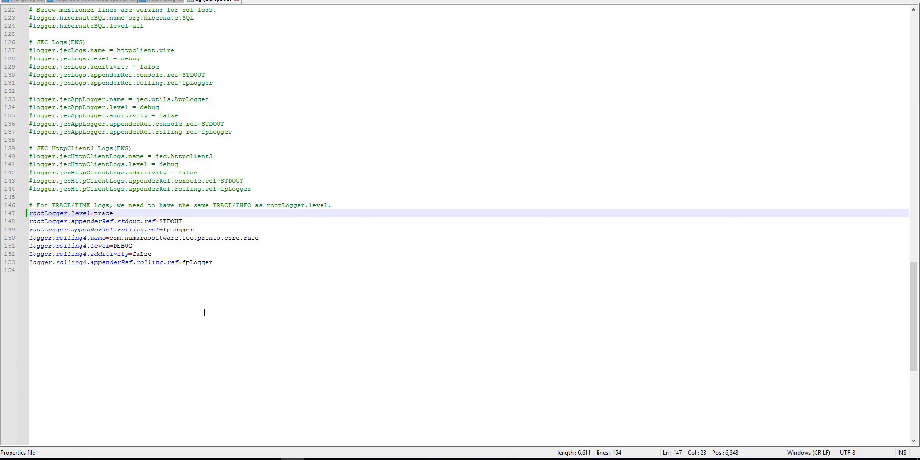
key(alt+f)
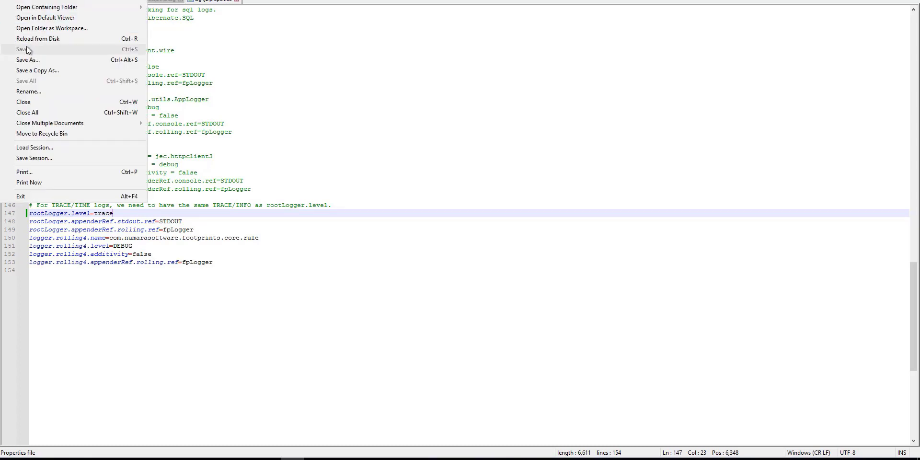
click(615, 150)
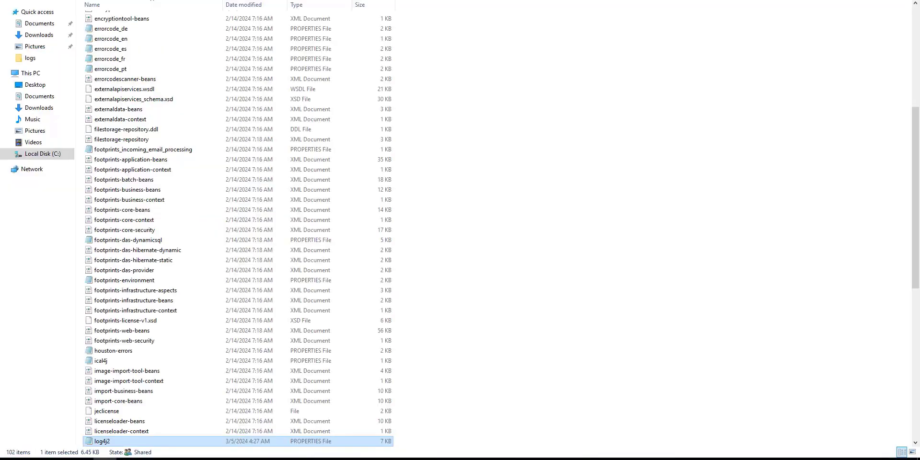
Step: In File Explorer, open C:\Program Files\BMC Software\FootPrints\logs and select the footprints log
click(37, 12)
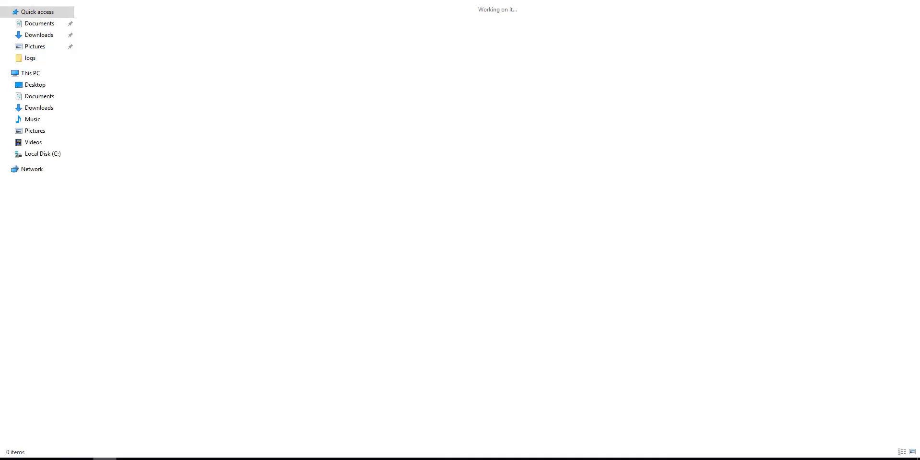
click(44, 154)
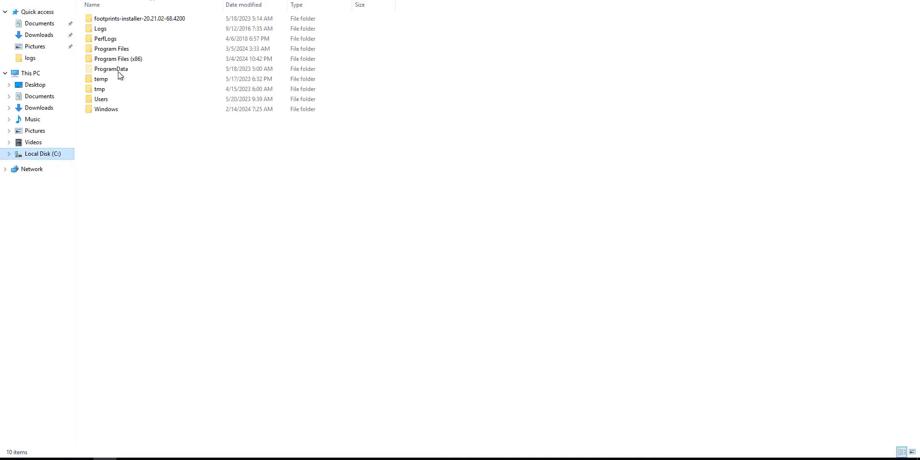
double_click(137, 49)
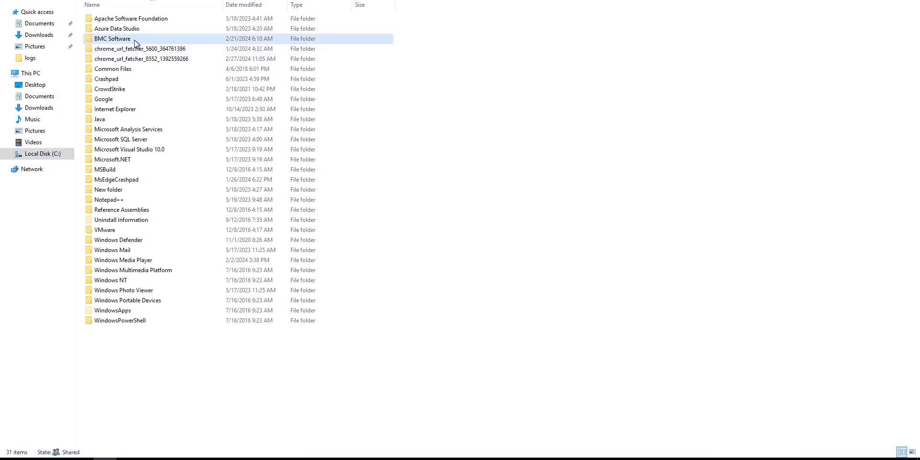
double_click(134, 39)
double_click(134, 39)
click(134, 39)
double_click(121, 68)
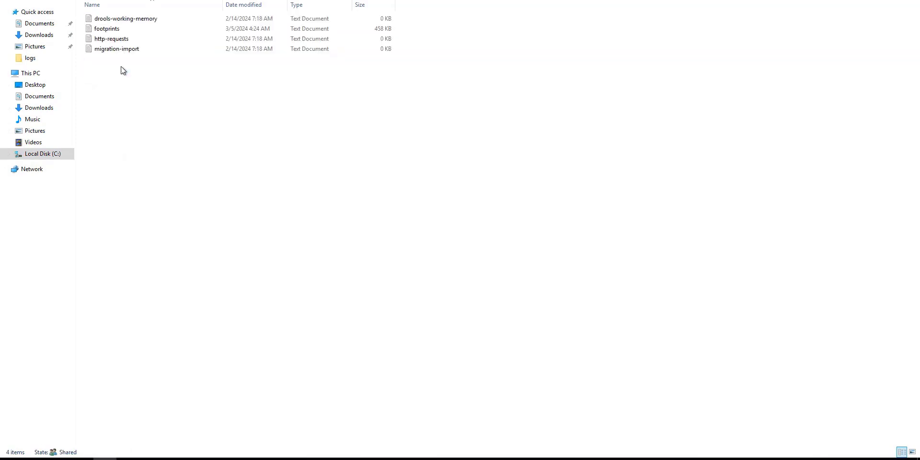
click(125, 30)
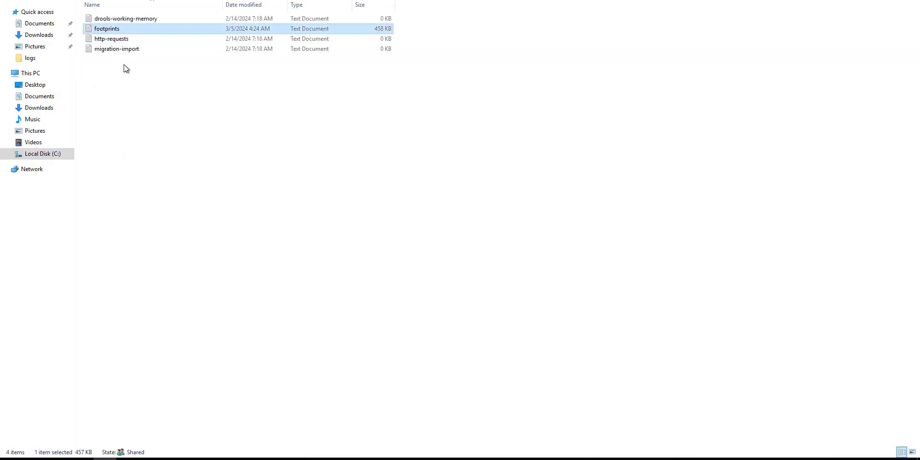